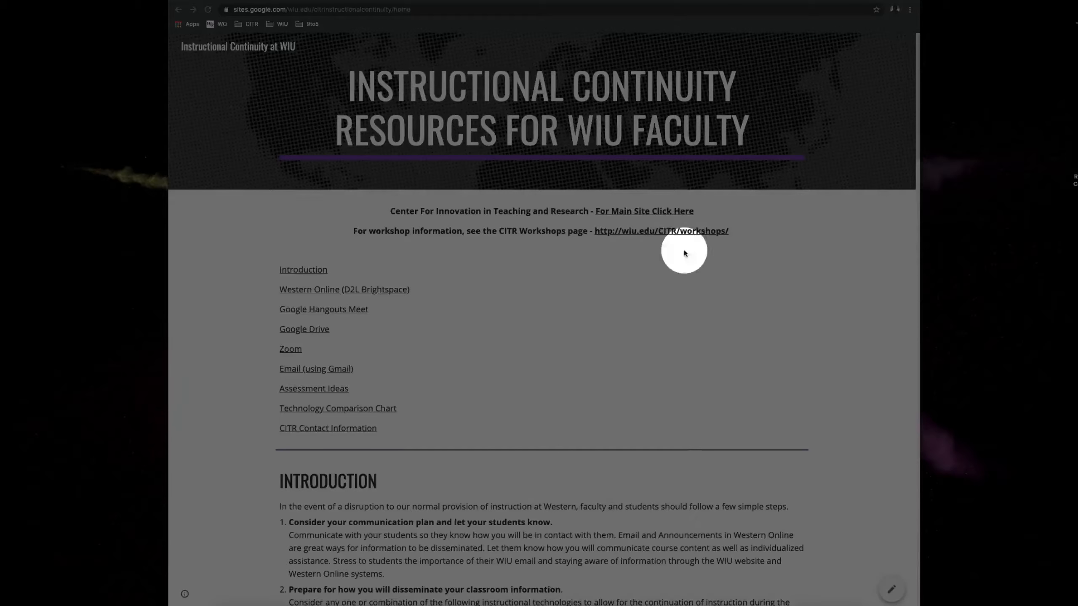
# - Open the Western Online Quickstart (Beginner) guide from the Western Online (D2L Brightspace) section of the instructional continuity page
pyautogui.scroll(-3, 684, 253)
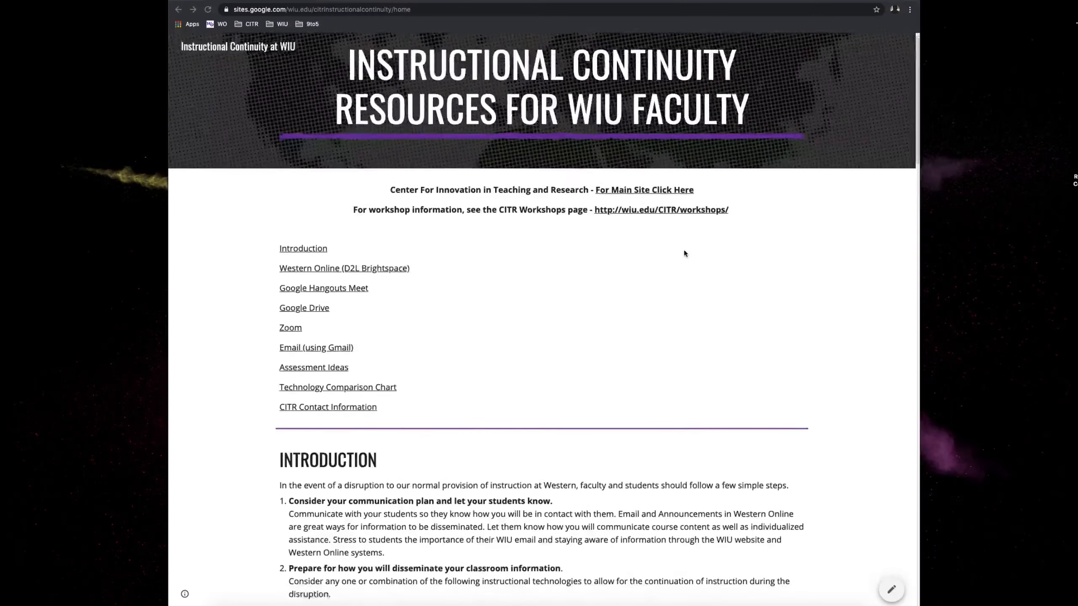
pyautogui.scroll(-10, 684, 253)
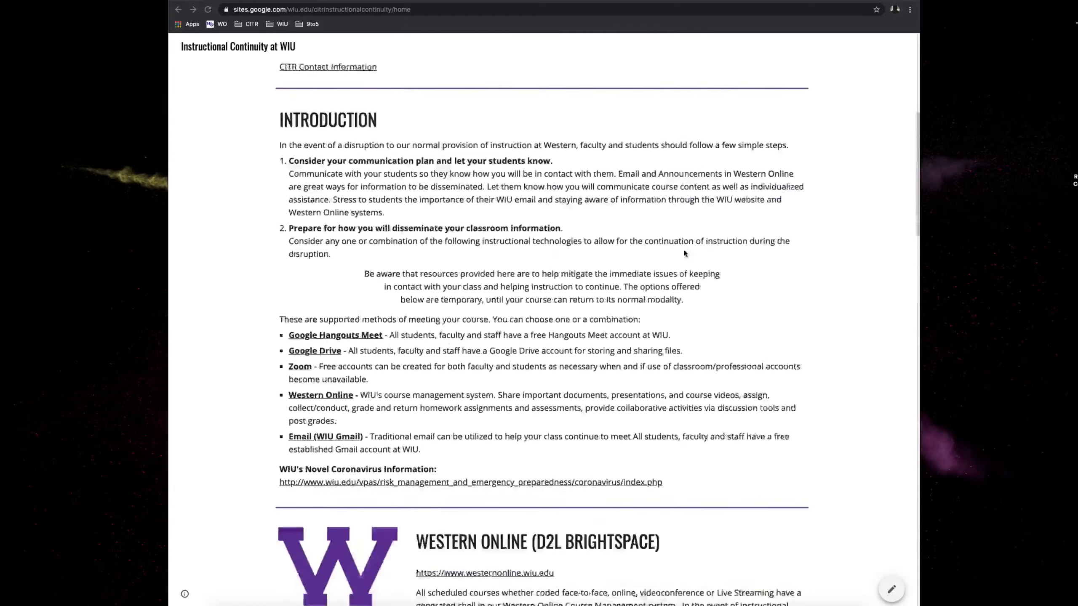
pyautogui.scroll(-5, 684, 253)
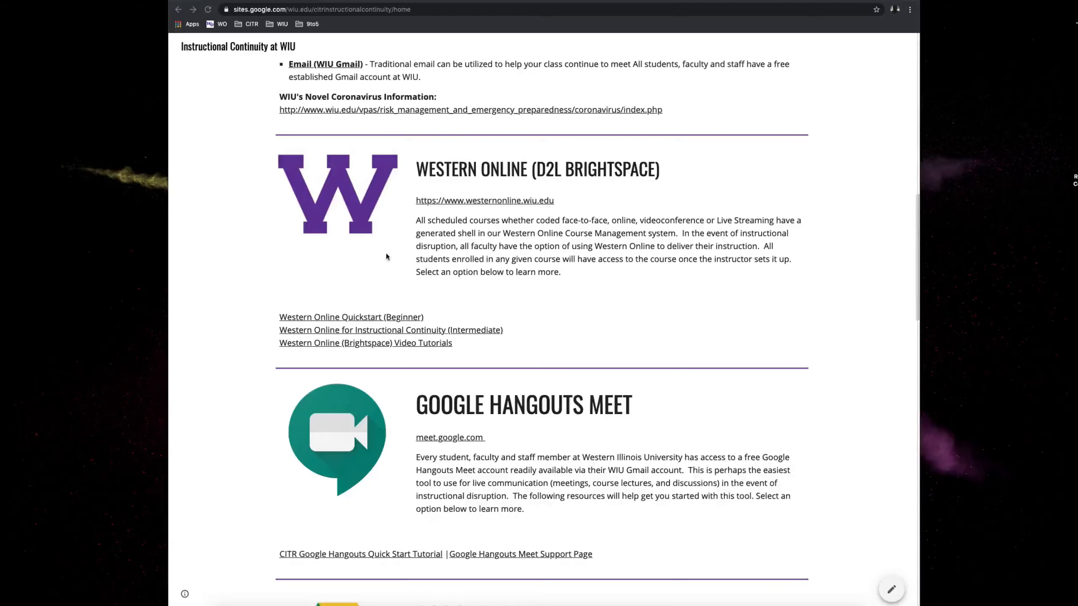
pyautogui.click(358, 320)
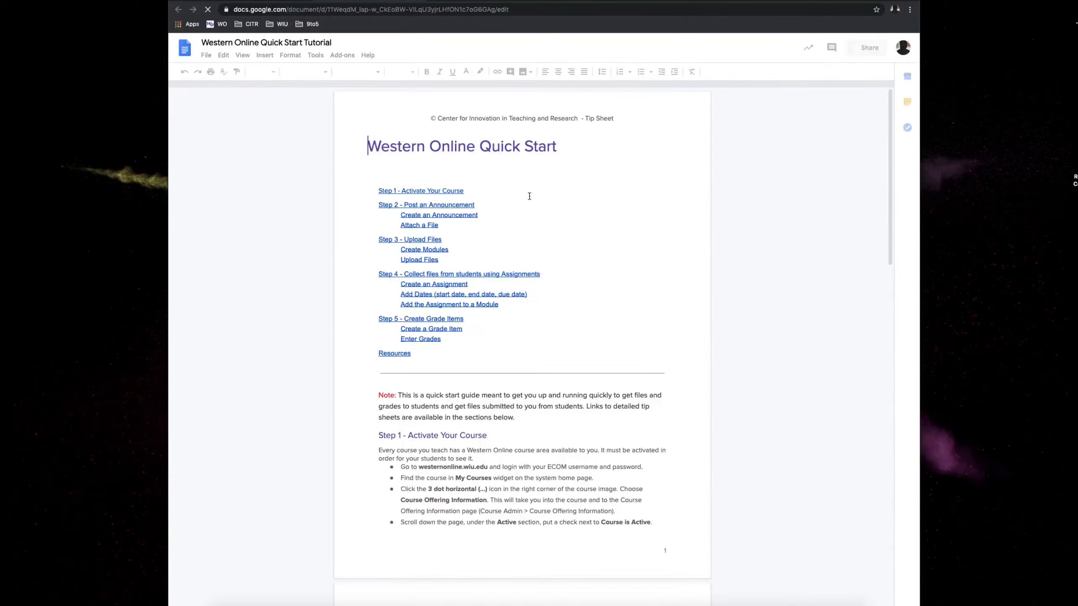
# - Read through the Western Online Quick Start tip sheet, from activating a course through announcements, file uploads and assignments
pyautogui.scroll(-3, 532, 199)
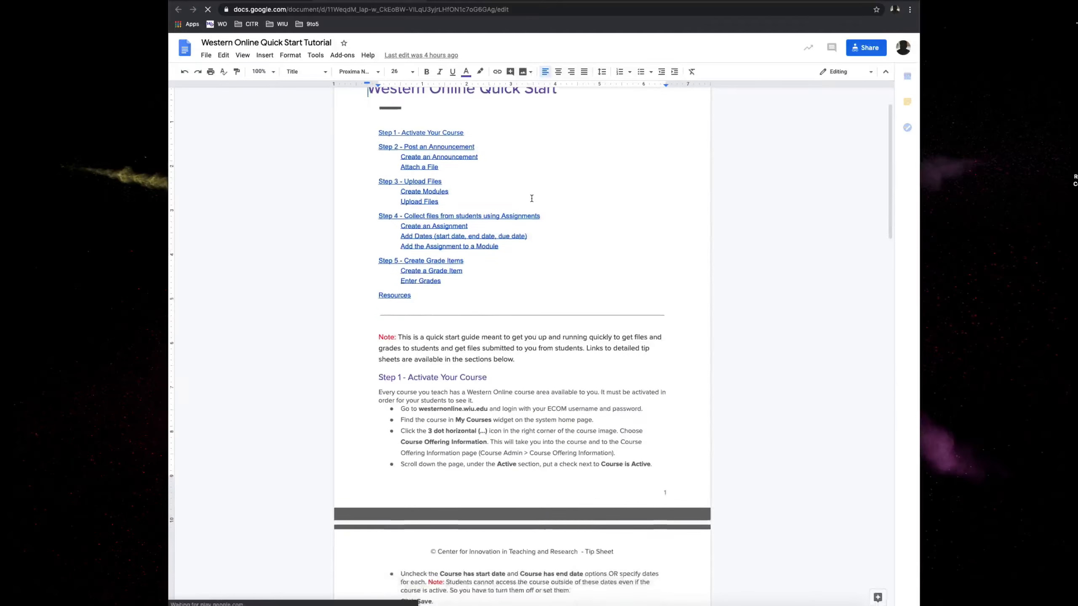
pyautogui.scroll(-7, 532, 198)
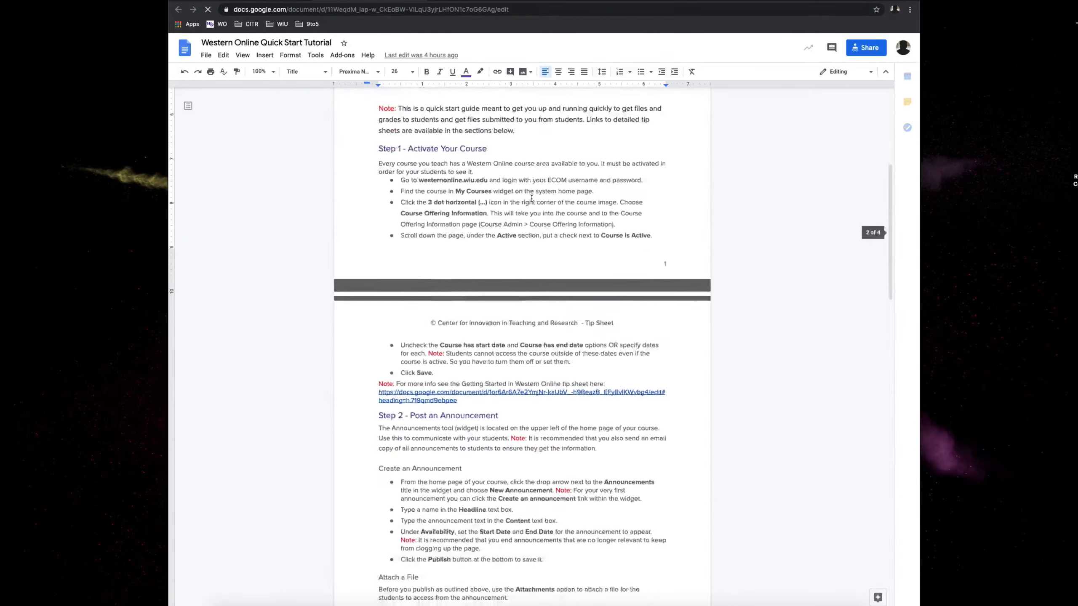
pyautogui.scroll(-2, 532, 198)
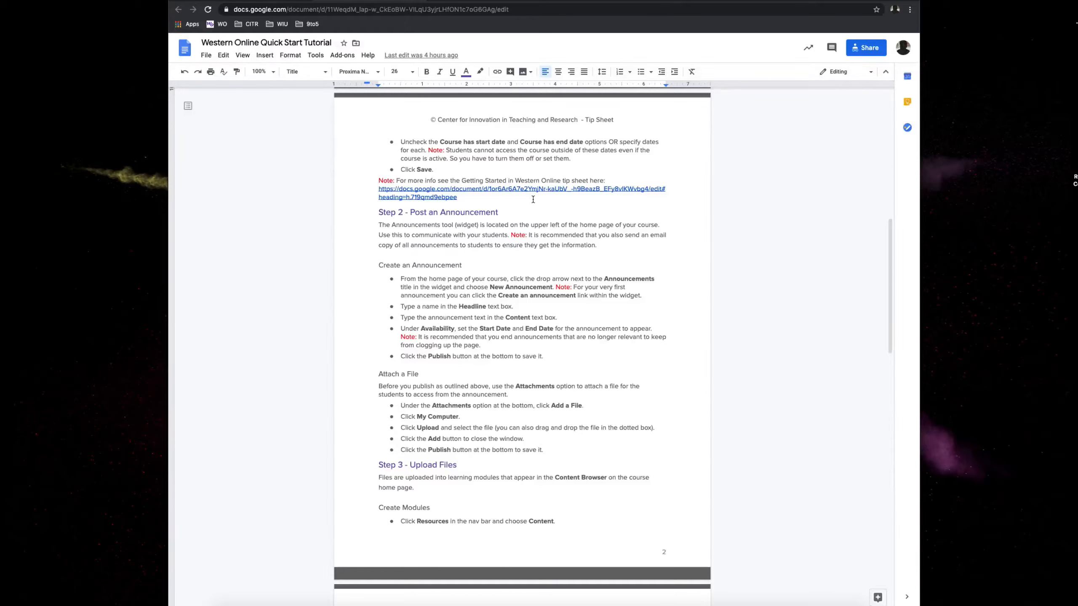
pyautogui.scroll(-4, 533, 199)
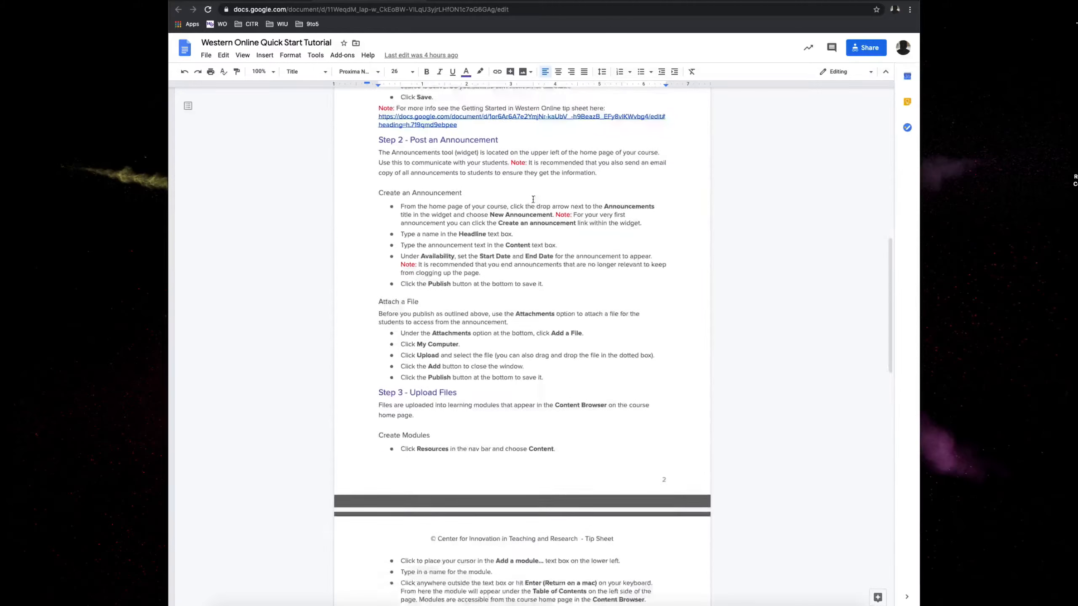
pyautogui.scroll(-6, 533, 199)
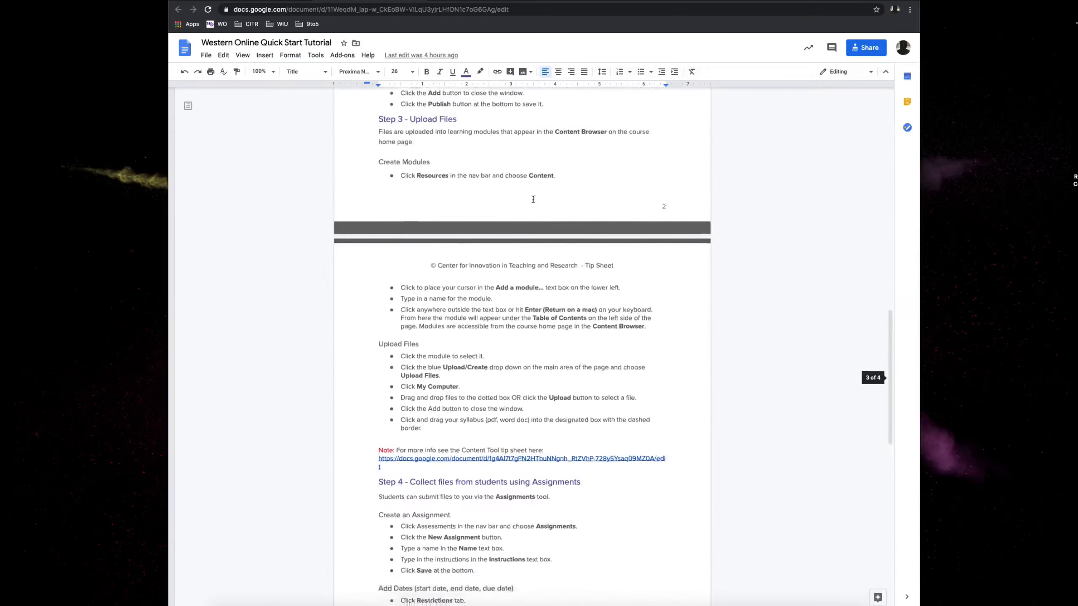
pyautogui.scroll(-3, 533, 199)
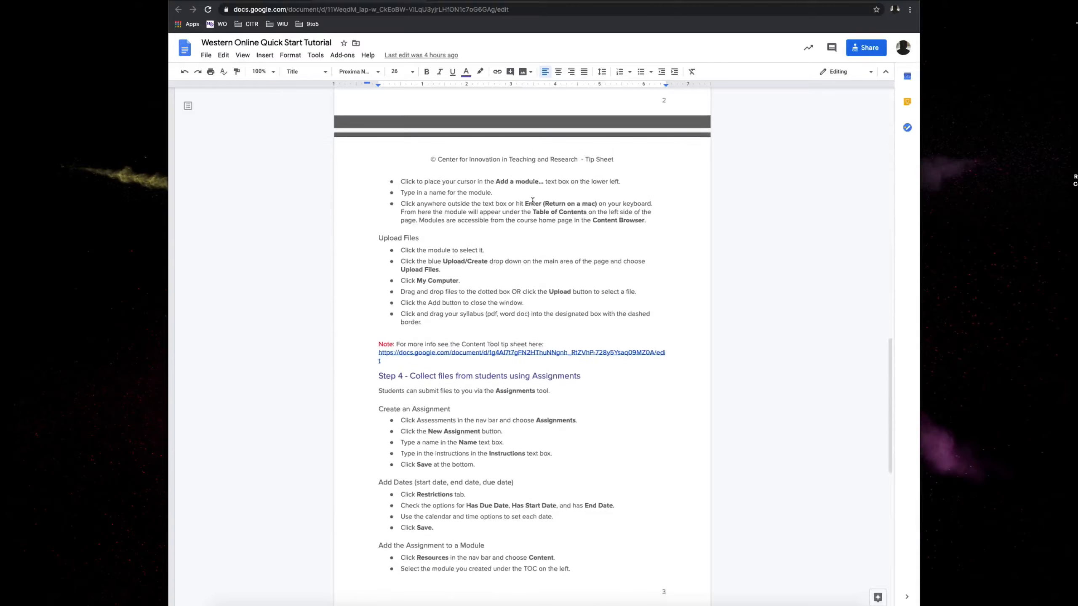
pyautogui.scroll(-1, 532, 201)
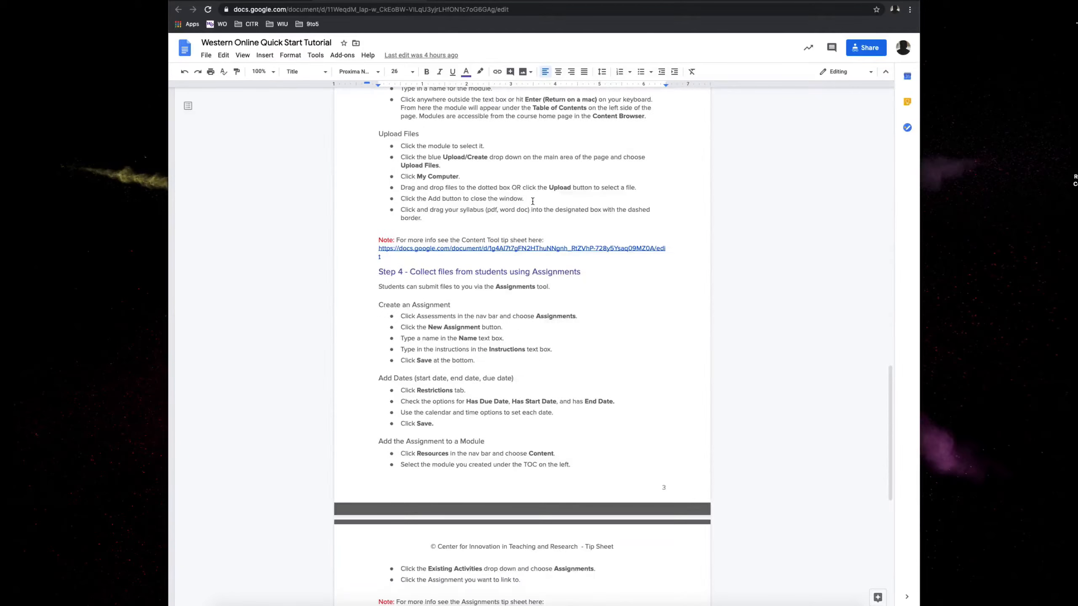
pyautogui.scroll(6, 532, 202)
pyautogui.scroll(2, 532, 201)
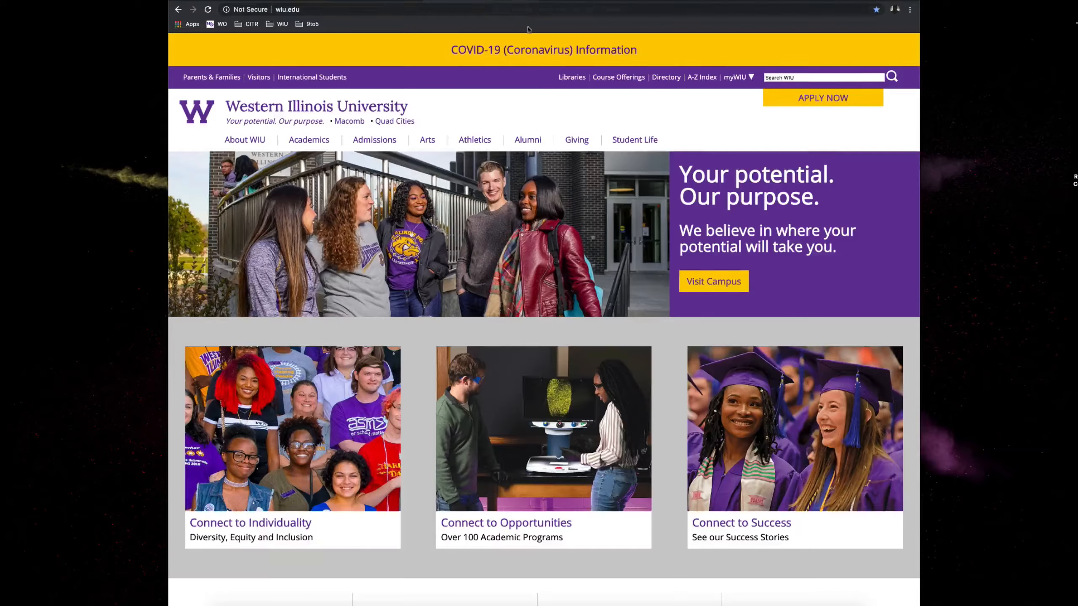
# - Go to WesternOnline from the university home page and sign in with the saved ECom credentials
pyautogui.moveTo(739, 80)
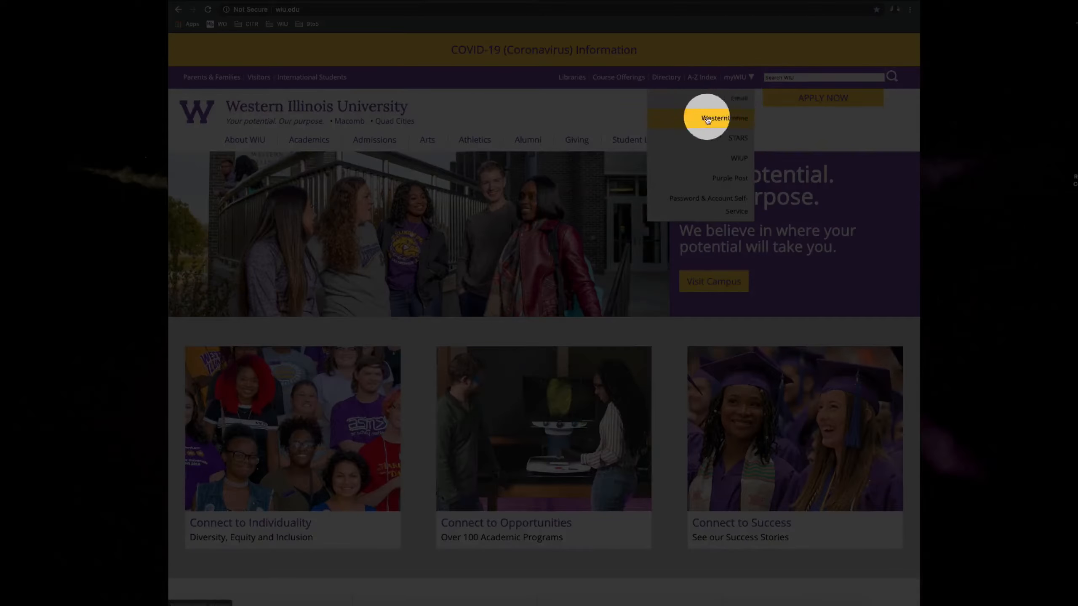
pyautogui.click(727, 120)
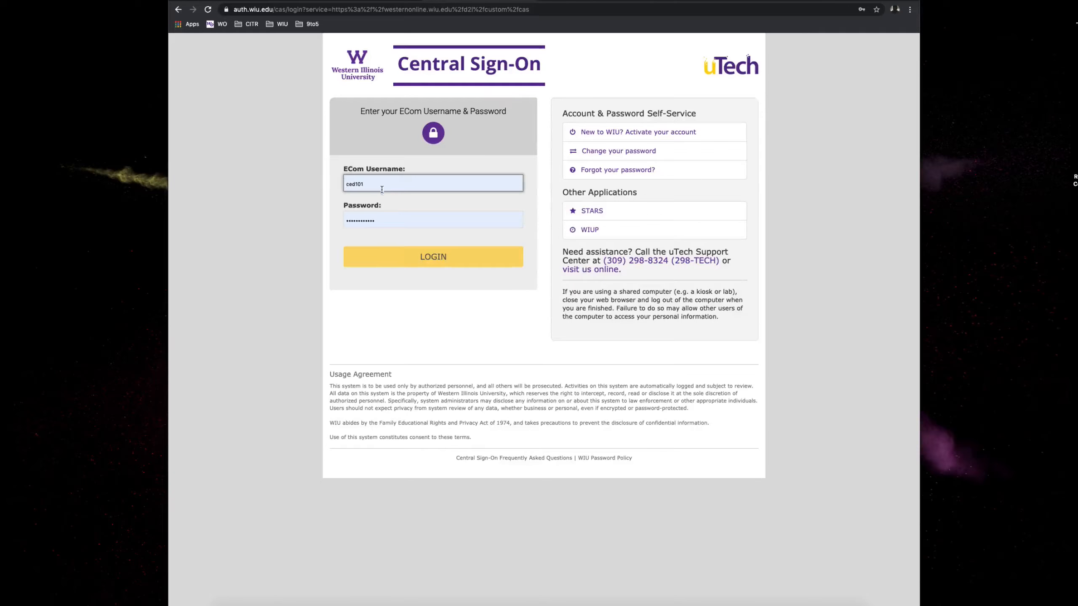
pyautogui.click(416, 255)
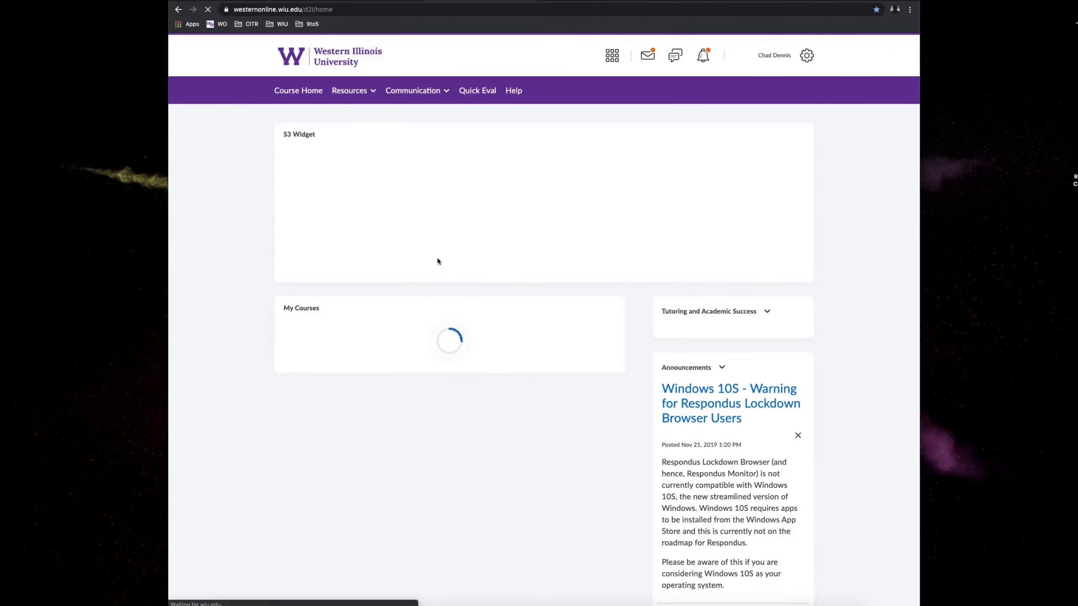
# - Open the Course Offering Information of the CITR Western Online Training course from the Spring 2020 courses
pyautogui.scroll(-1, 445, 264)
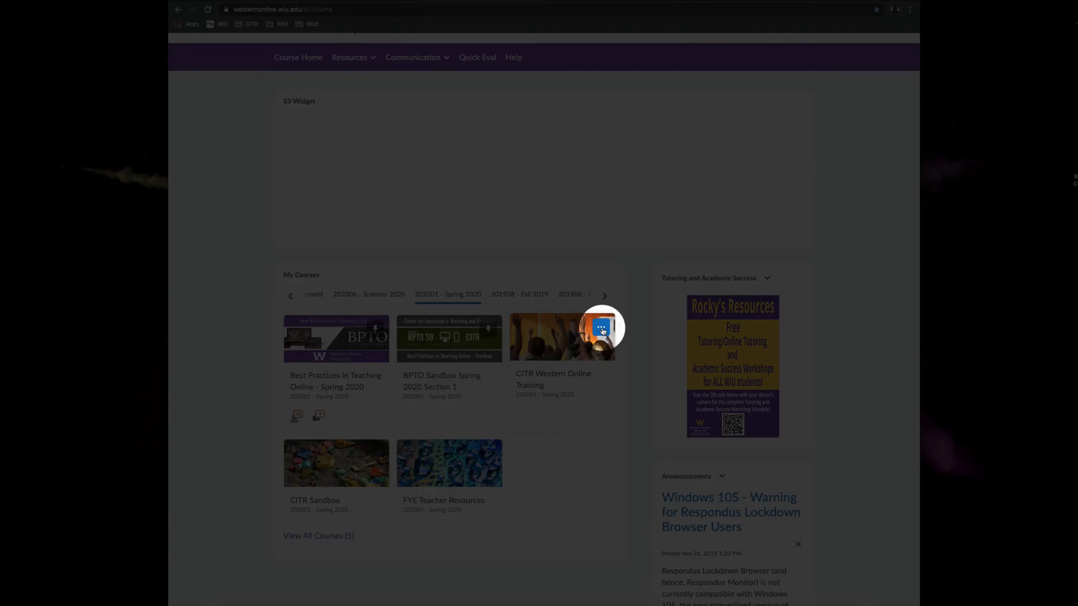
pyautogui.click(601, 329)
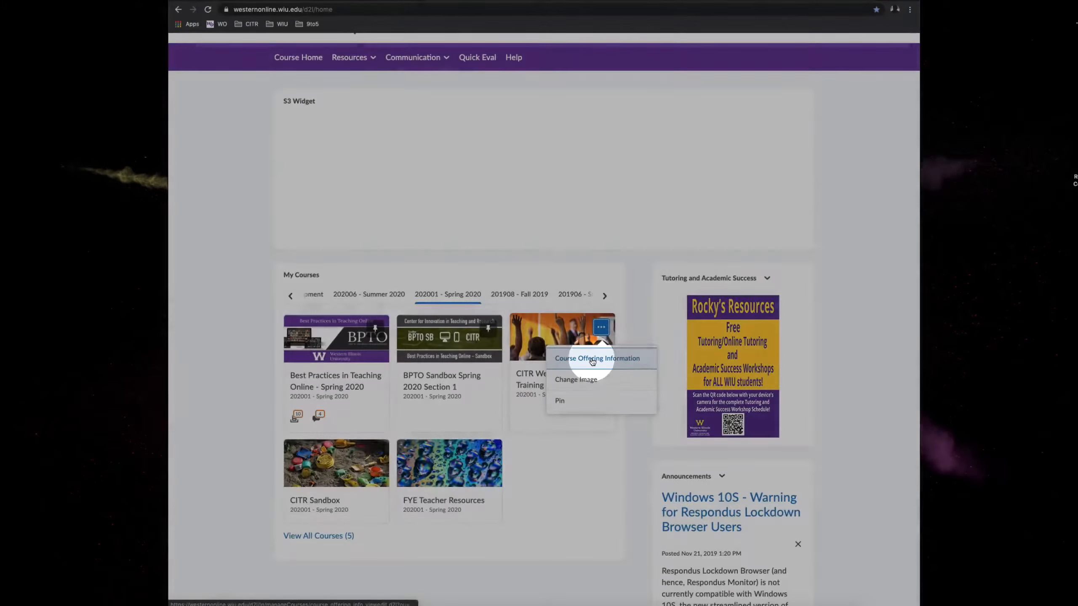
pyautogui.click(593, 359)
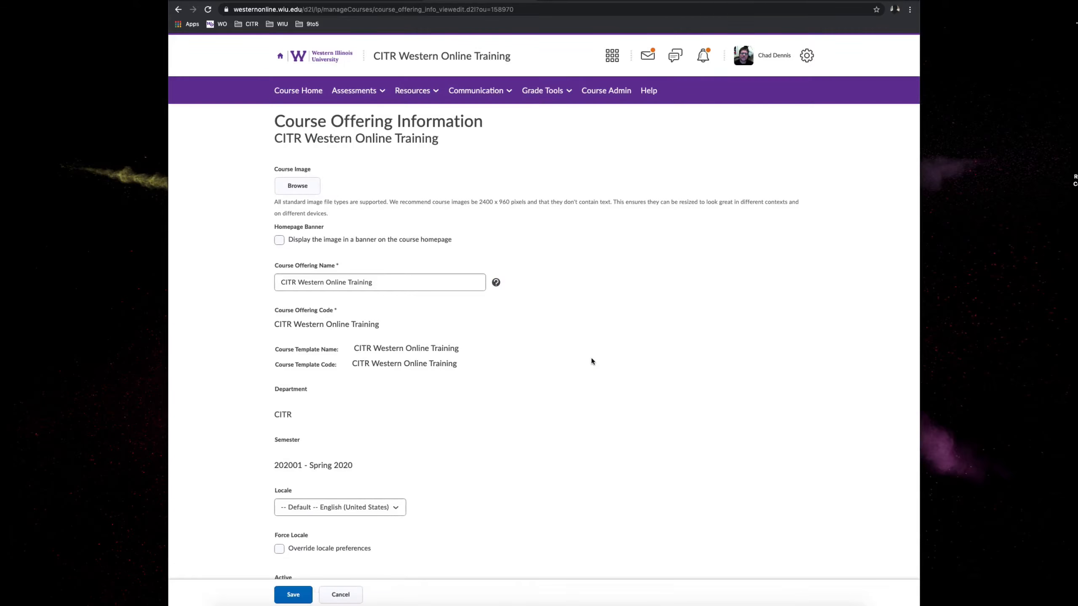
# - Check that the course is active and has no start or end date, and save the course offering information
pyautogui.scroll(-6, 592, 360)
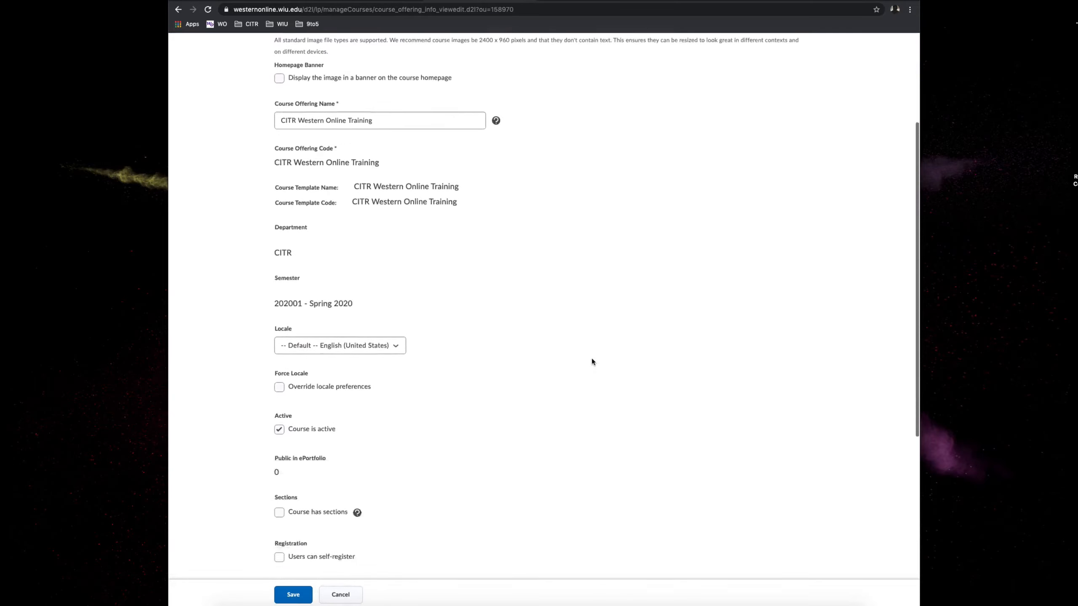
pyautogui.scroll(-1, 593, 362)
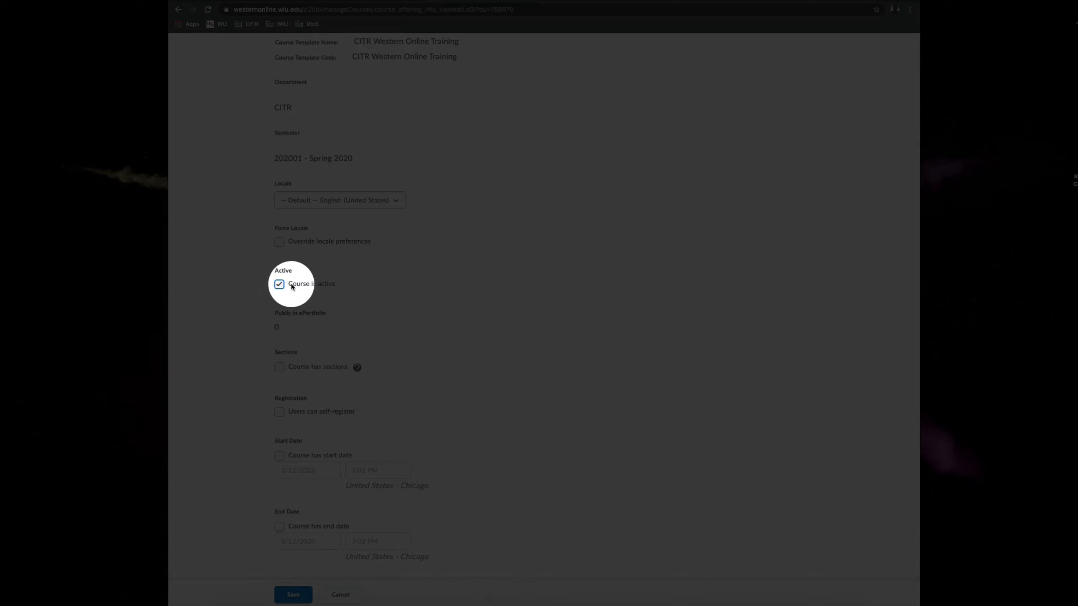
pyautogui.scroll(-4, 334, 287)
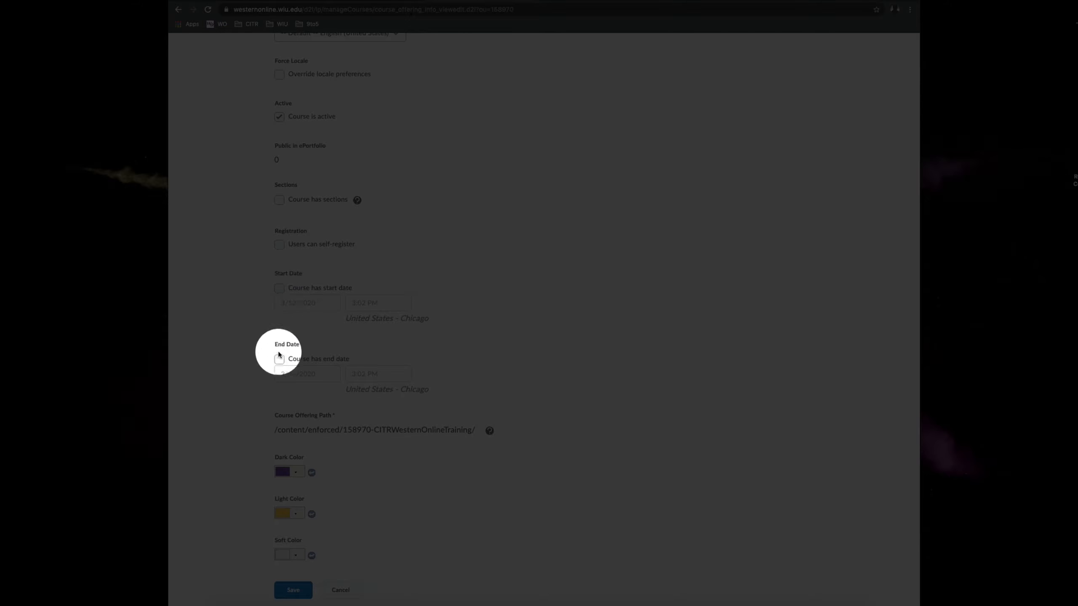
pyautogui.scroll(1, 280, 290)
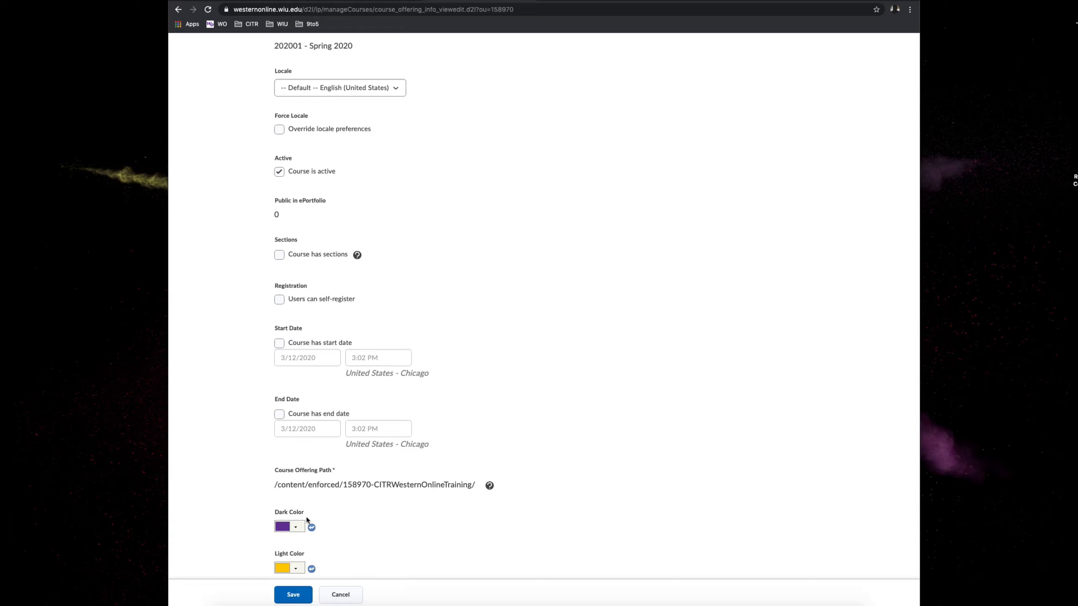
pyautogui.click(293, 597)
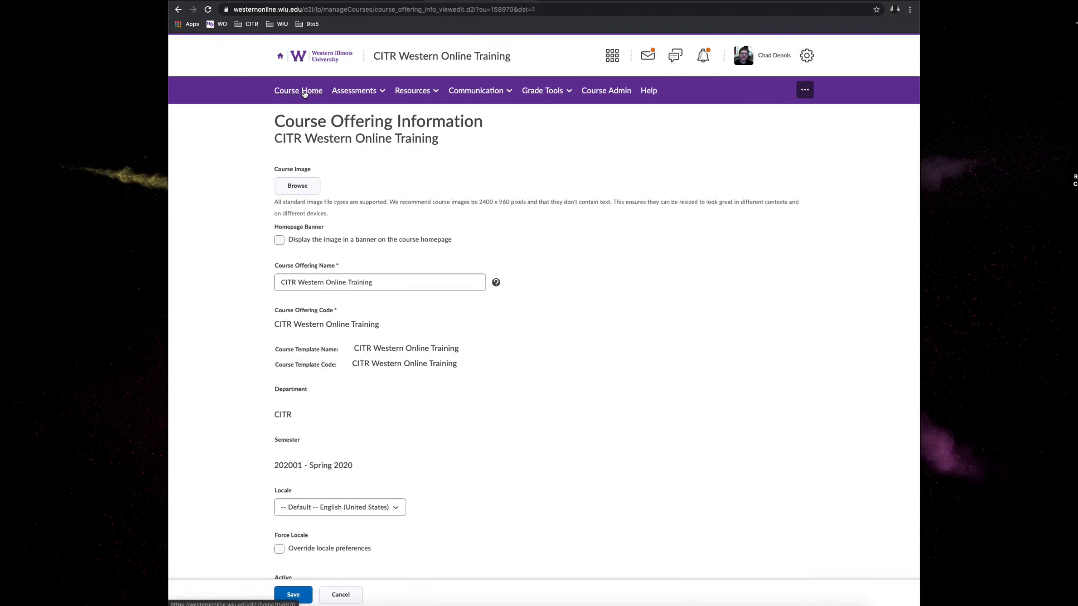
# - Start a new announcement from the course home page and give it the headline "Announcement 1"
pyautogui.click(303, 92)
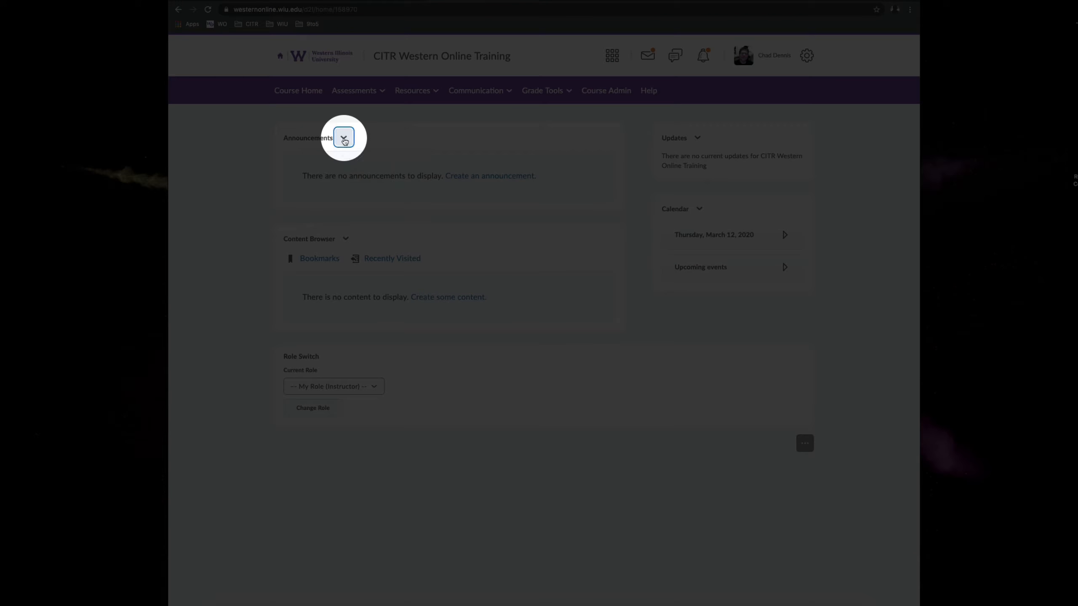
pyautogui.click(344, 138)
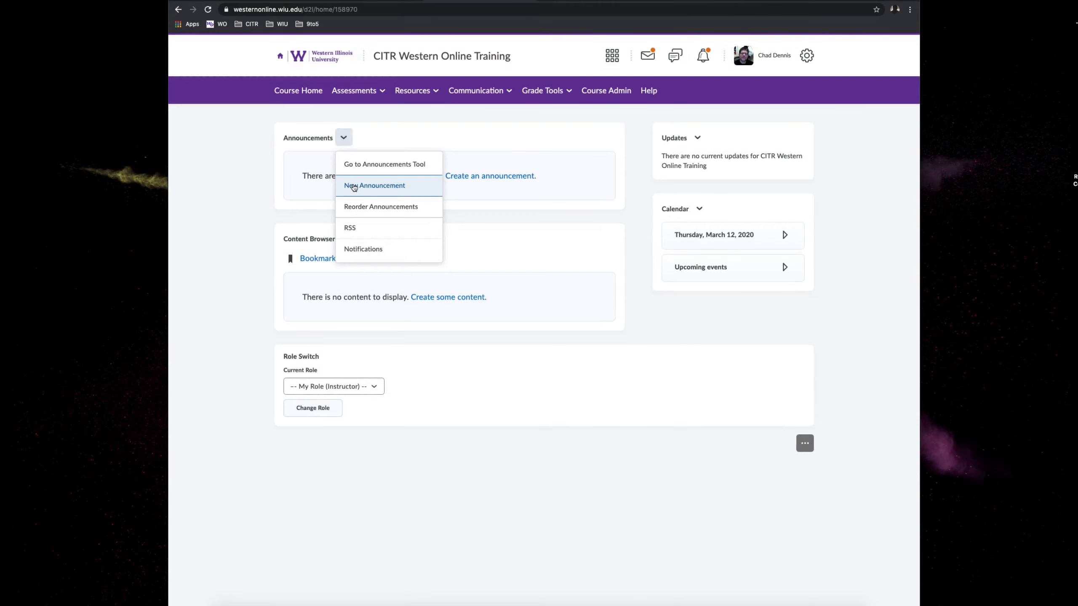
pyautogui.click(354, 187)
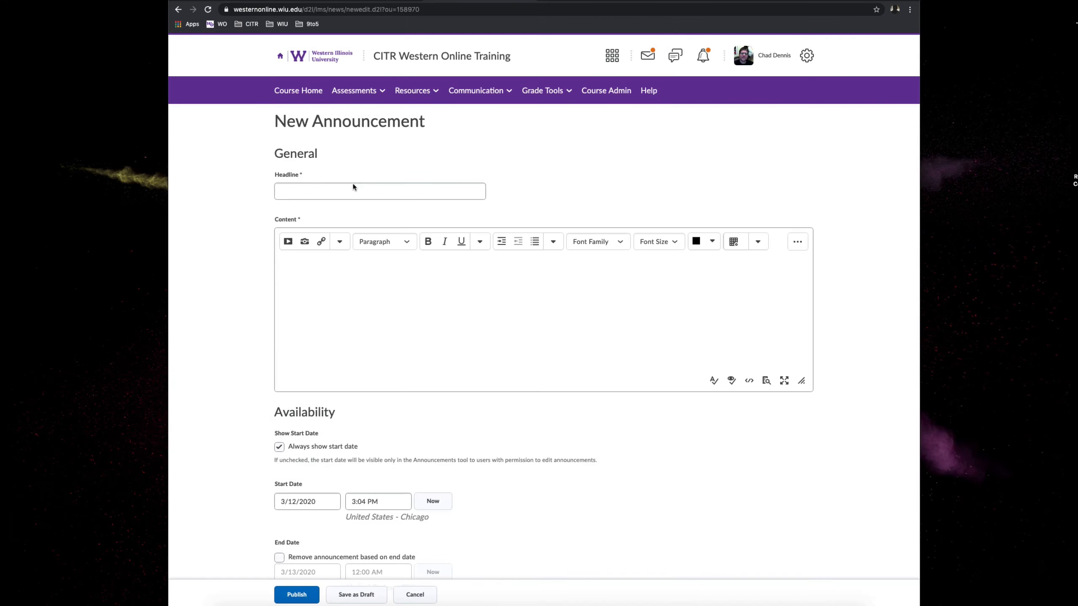
pyautogui.click(324, 192)
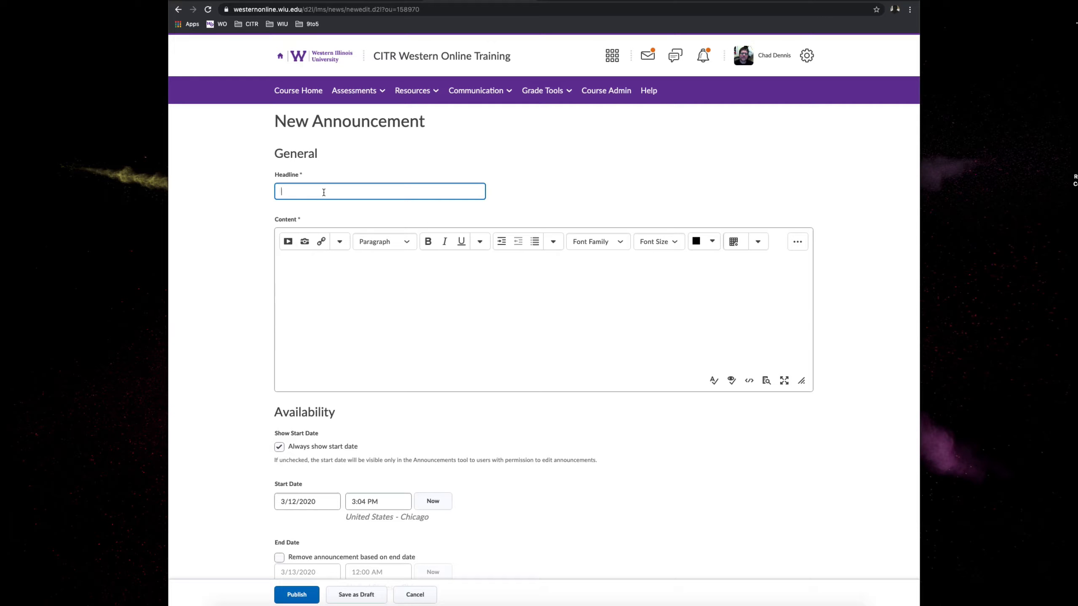
pyautogui.write('Announcement 1')
# - Enter "Announcement info goes here." as the announcement's content
pyautogui.click(304, 270)
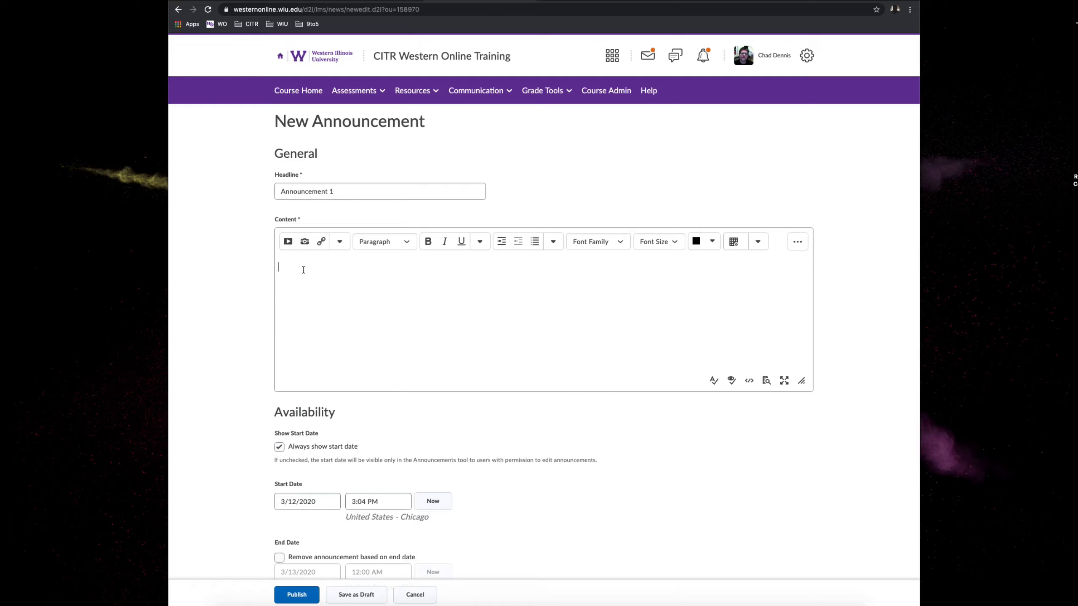
pyautogui.write('Announcement info goes here.')
# - Enable removal of the announcement based on its end date, keeping 3/13/2020 at 12:00 AM, and publish it
pyautogui.scroll(-5, 388, 351)
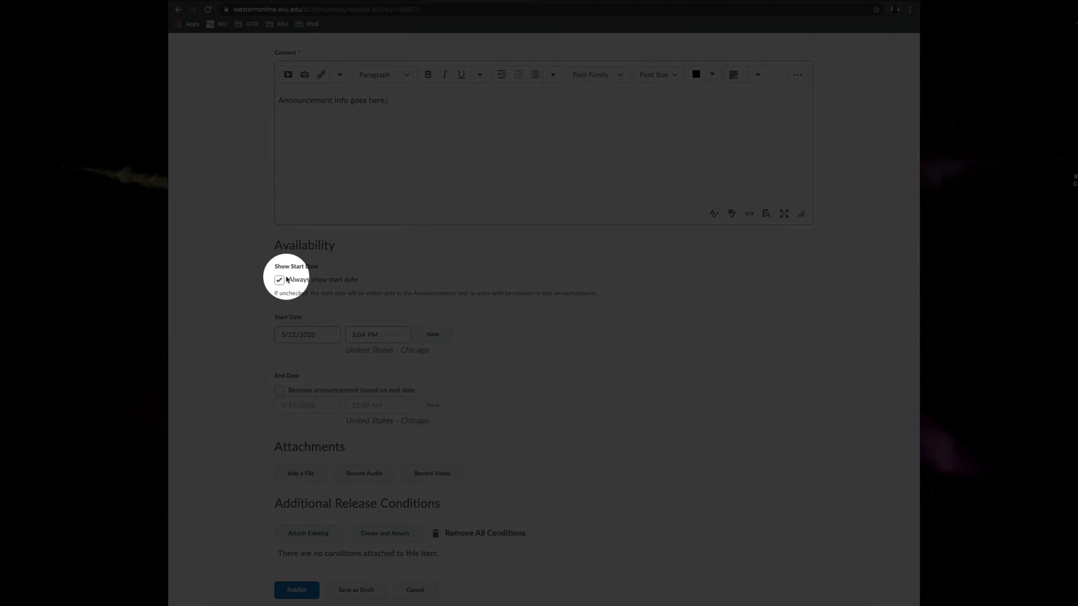
pyautogui.click(289, 342)
pyautogui.click(280, 391)
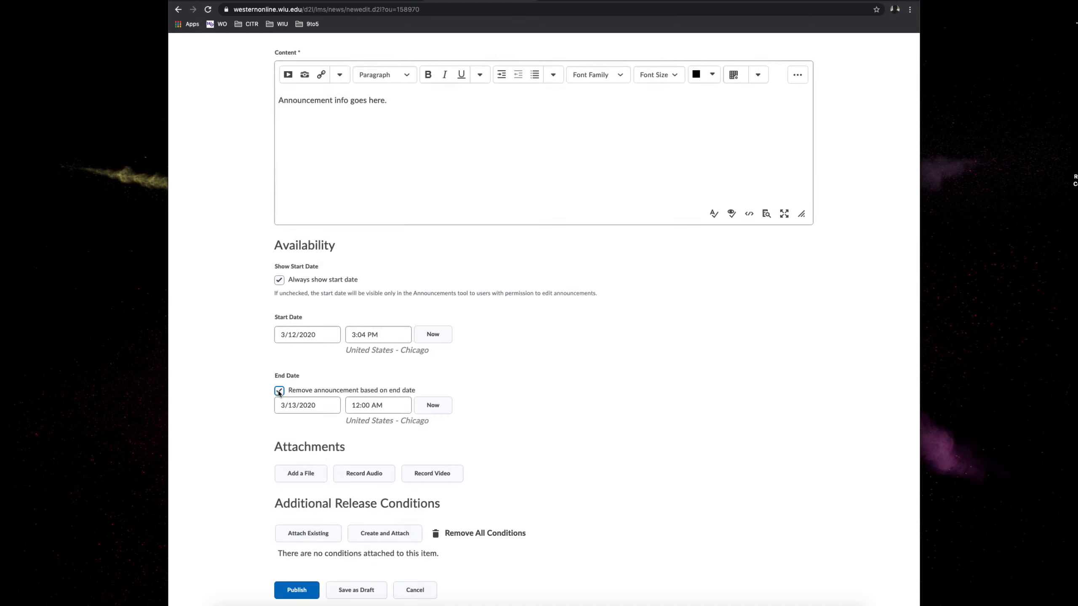
pyautogui.click(285, 406)
pyautogui.click(361, 406)
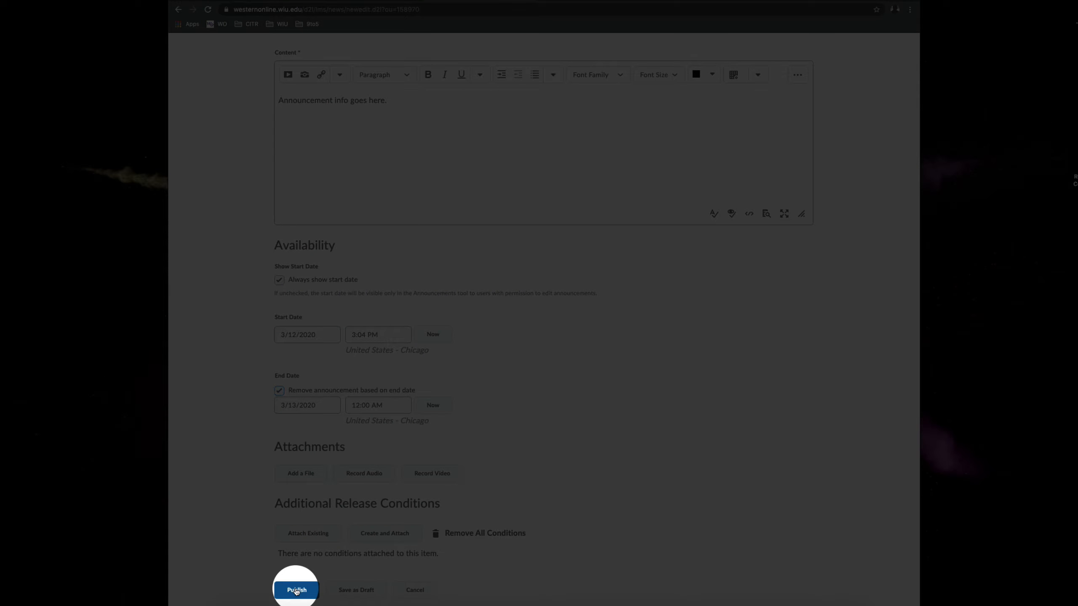
pyautogui.click(297, 591)
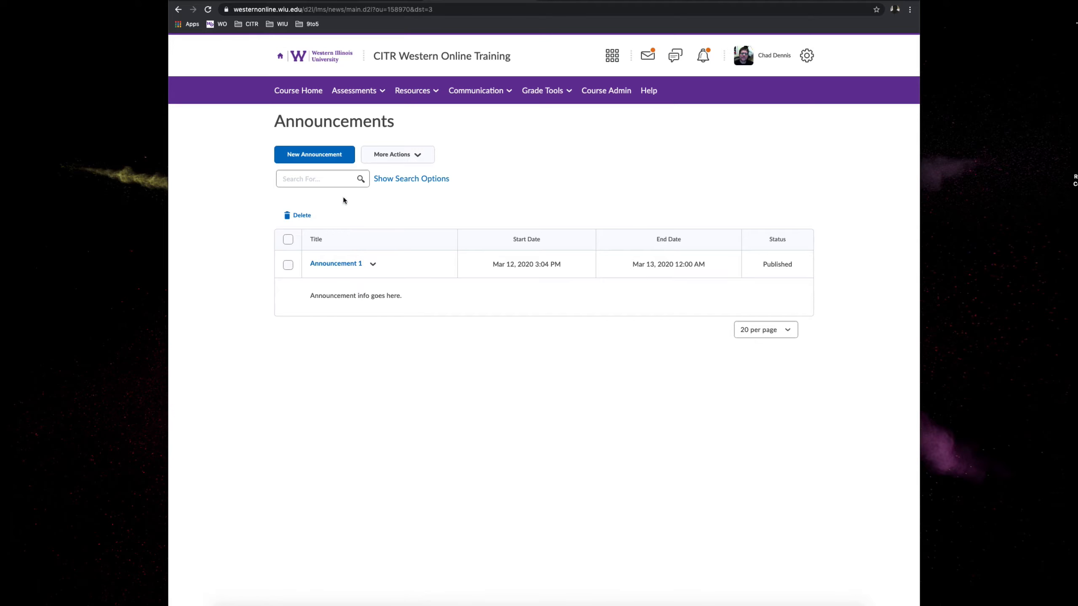
# - Go from the announcements through the course home page to the course content and add a module named "Course Materials"
pyautogui.click(312, 92)
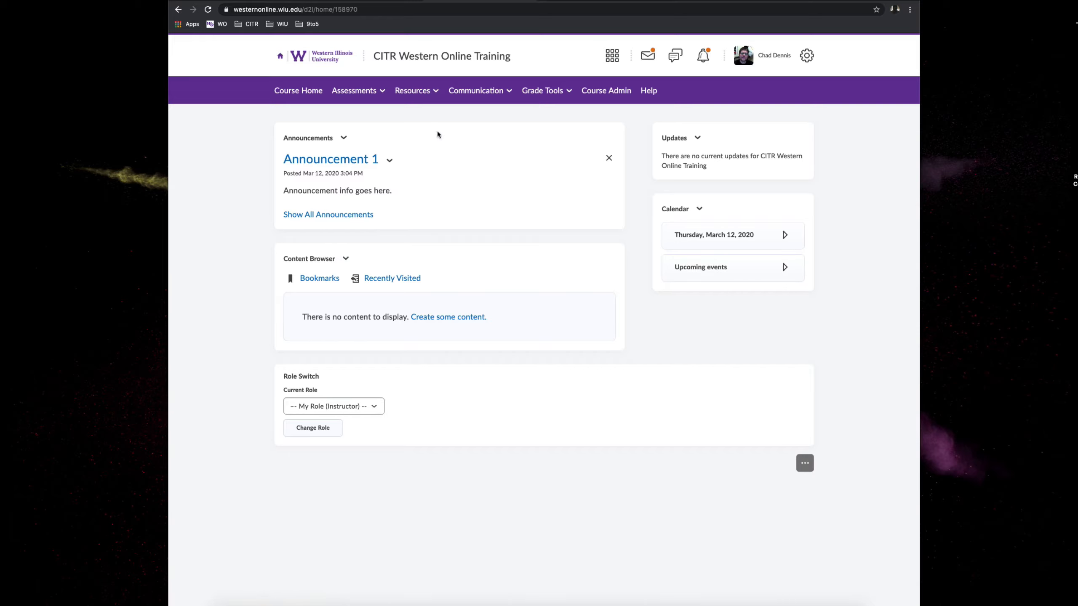
pyautogui.click(412, 91)
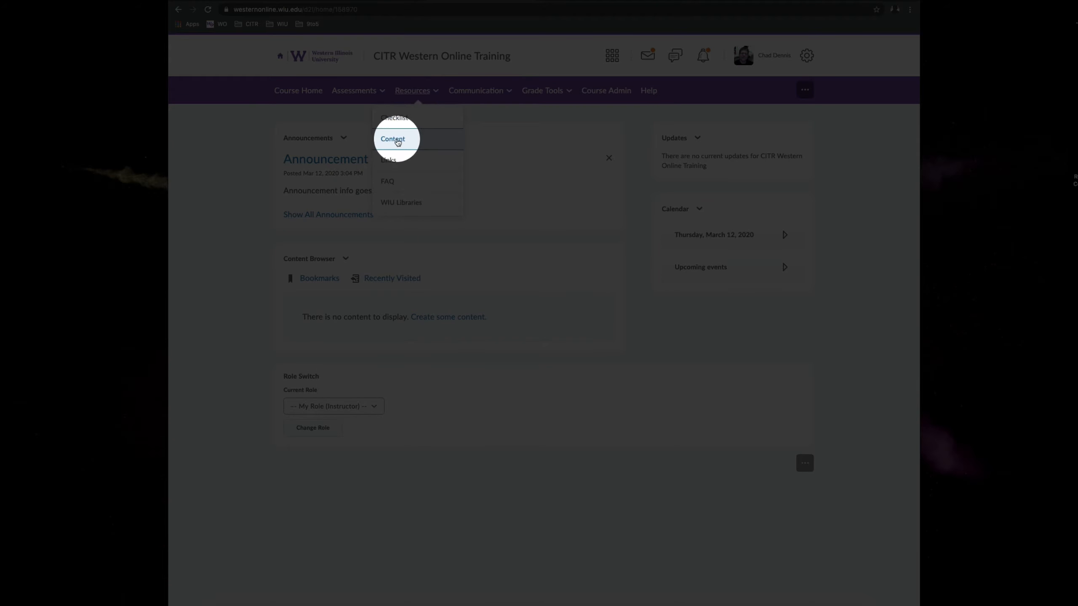
pyautogui.click(397, 140)
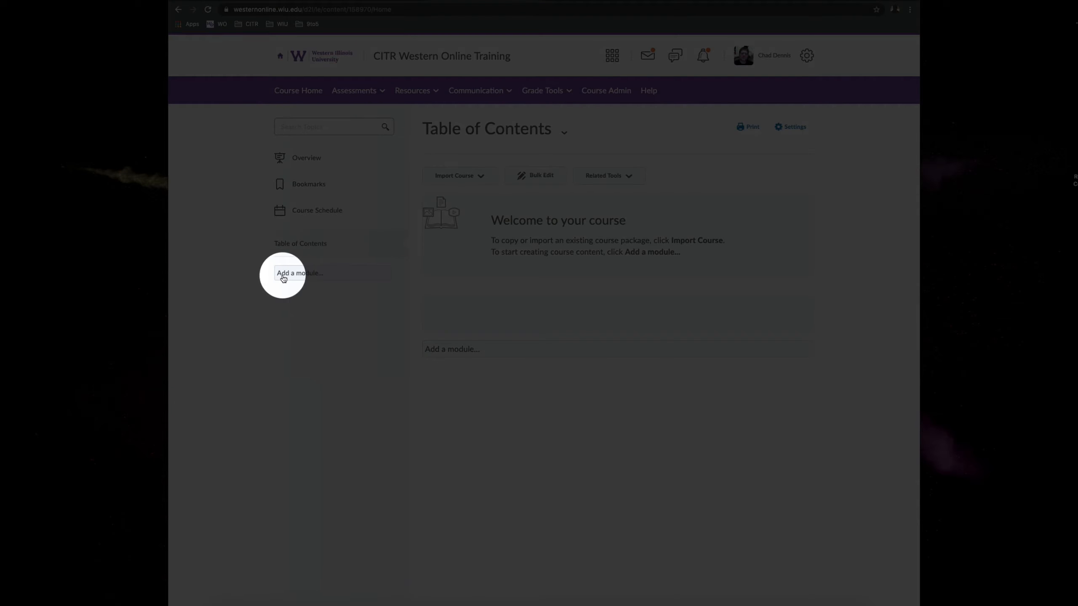
pyautogui.click(305, 276)
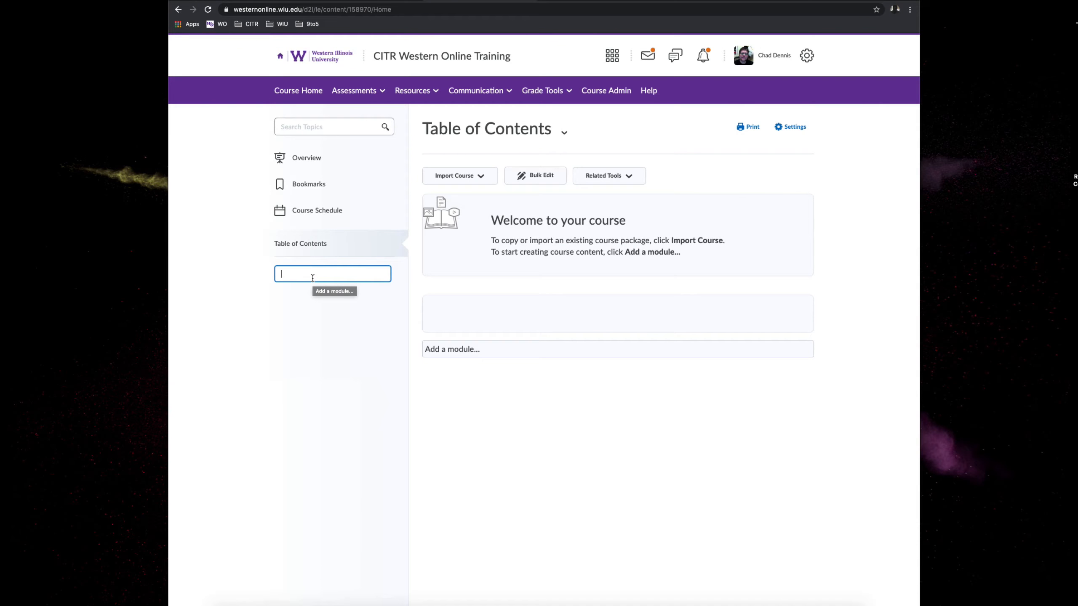
pyautogui.write('Course Materials')
pyautogui.press('Return')
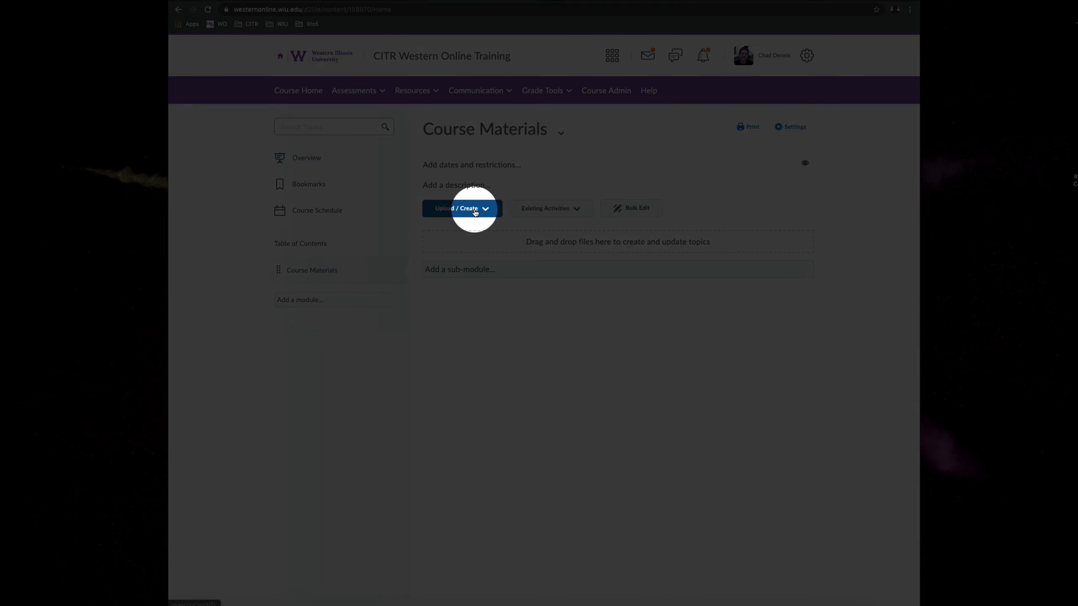
# - Upload the Online Syllabus Template document from Documents > CITR Docs > BPTO > Syllabus Template on the computer into the Course Materials module
pyautogui.click(475, 213)
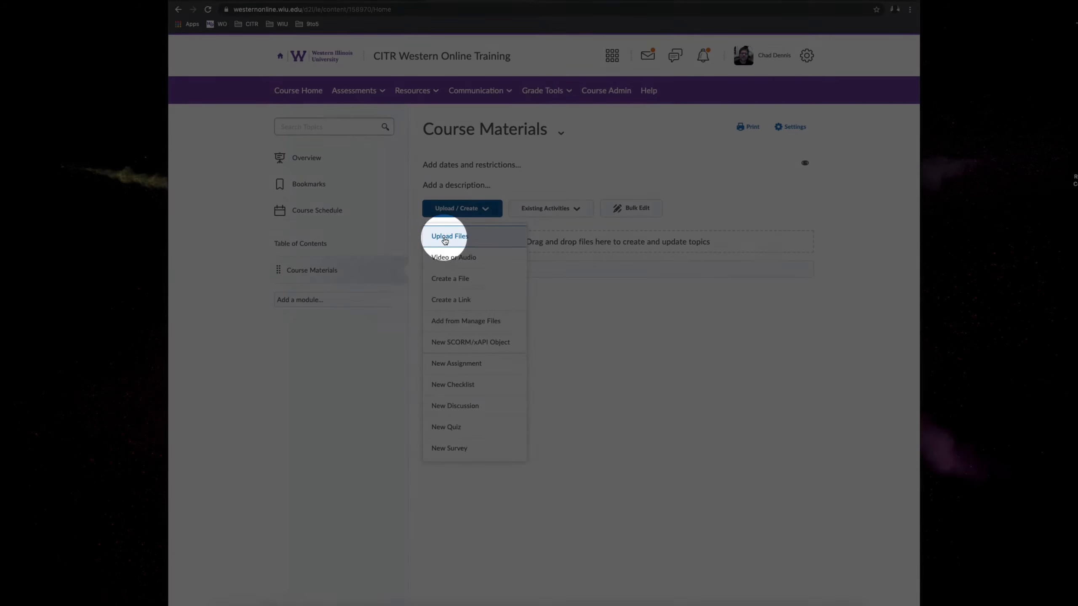
pyautogui.click(444, 237)
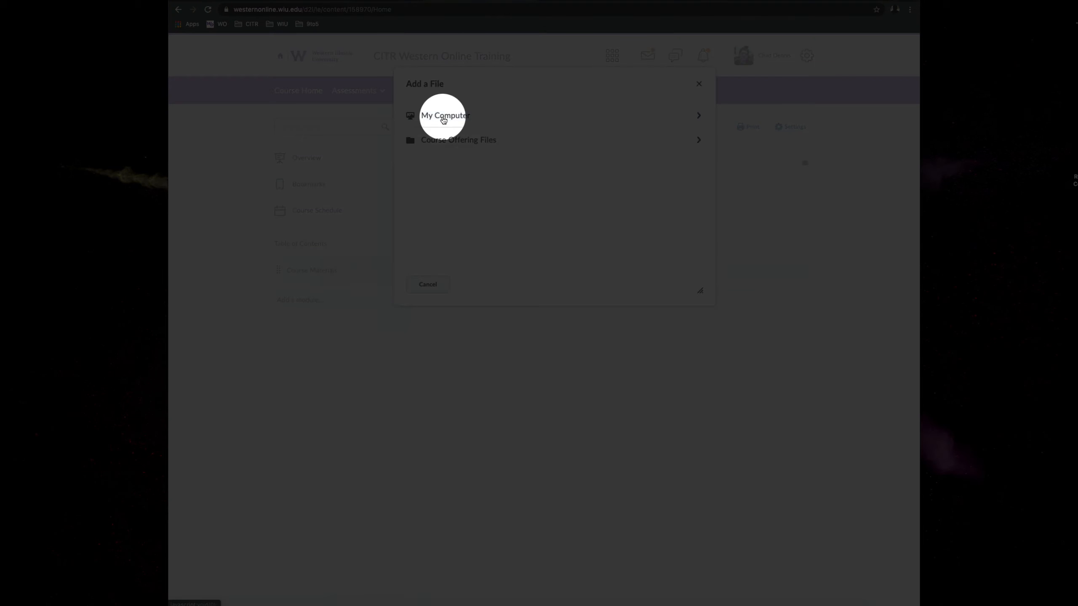
pyautogui.click(443, 121)
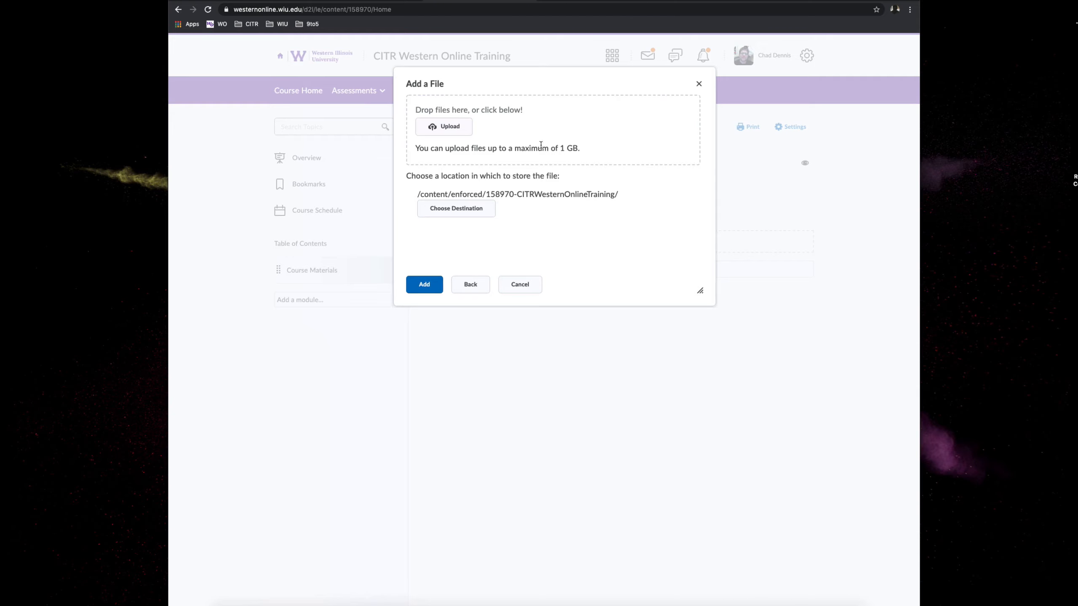
pyautogui.click(456, 129)
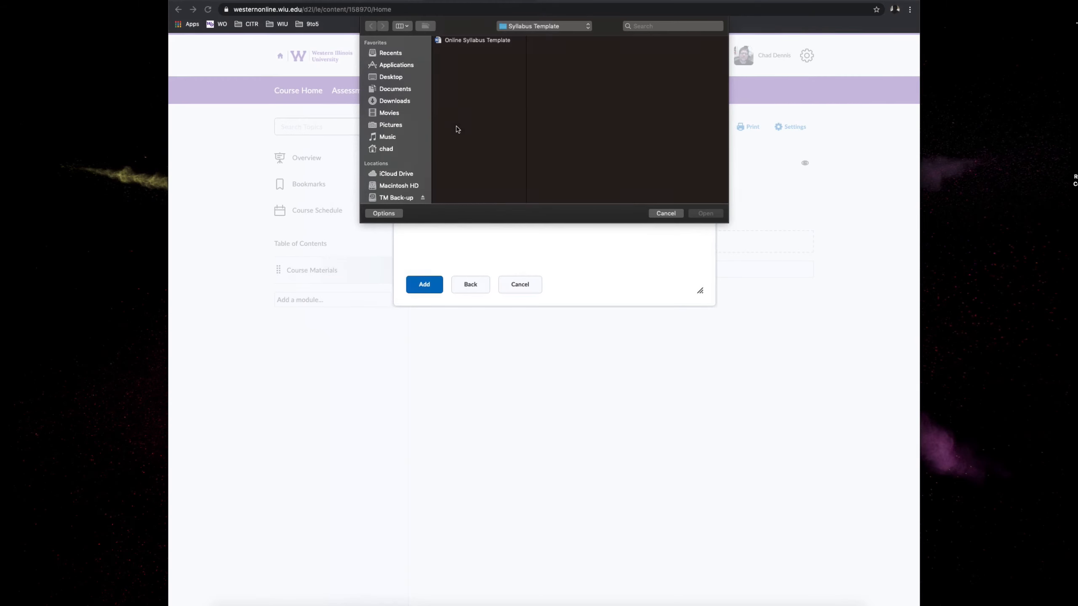
pyautogui.click(399, 92)
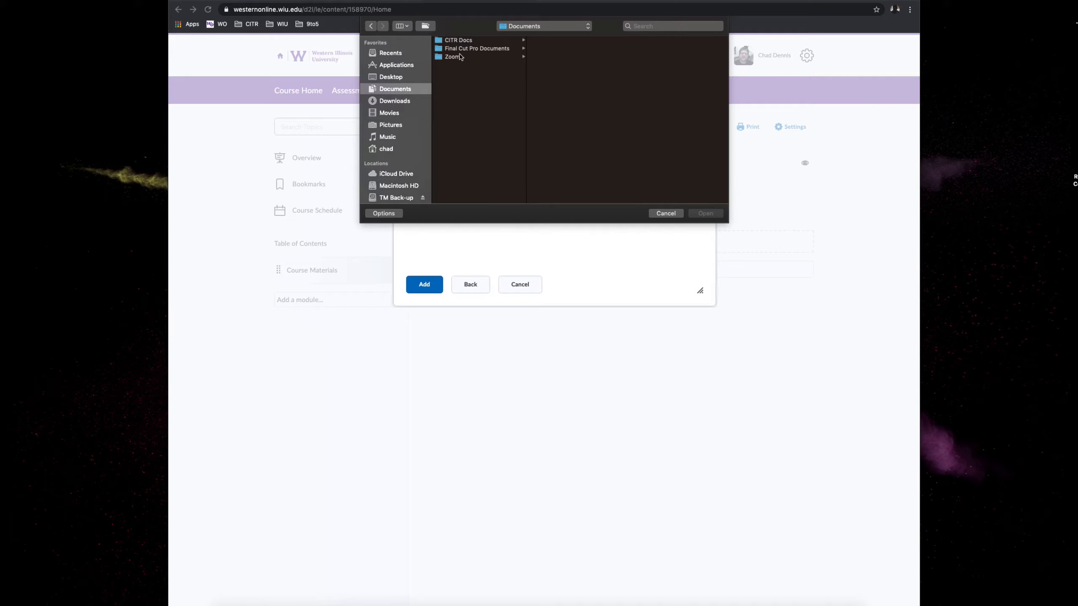
pyautogui.click(464, 41)
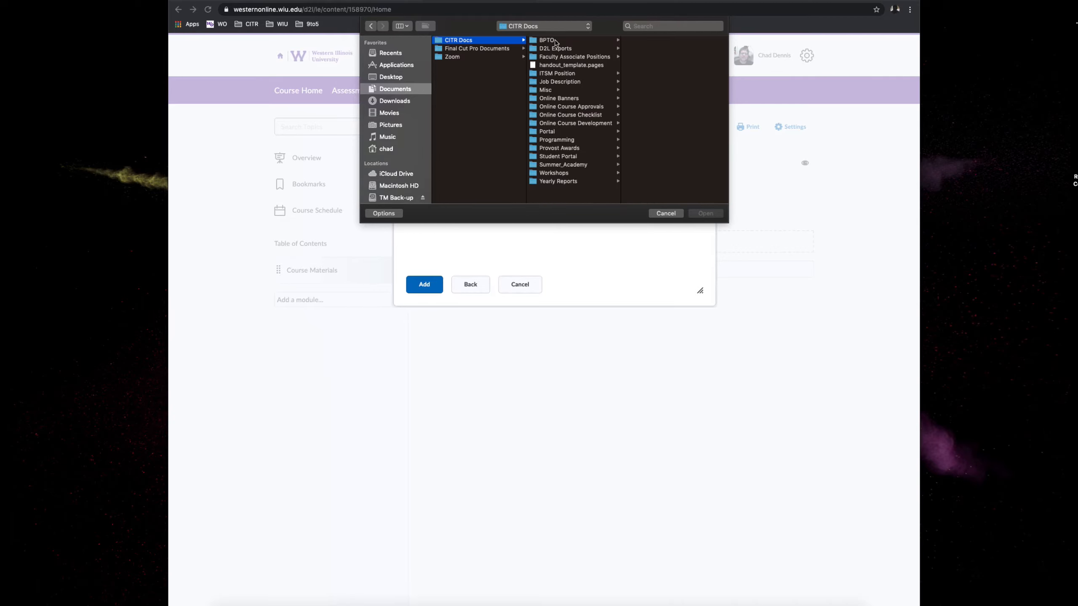
pyautogui.click(555, 43)
pyautogui.click(670, 100)
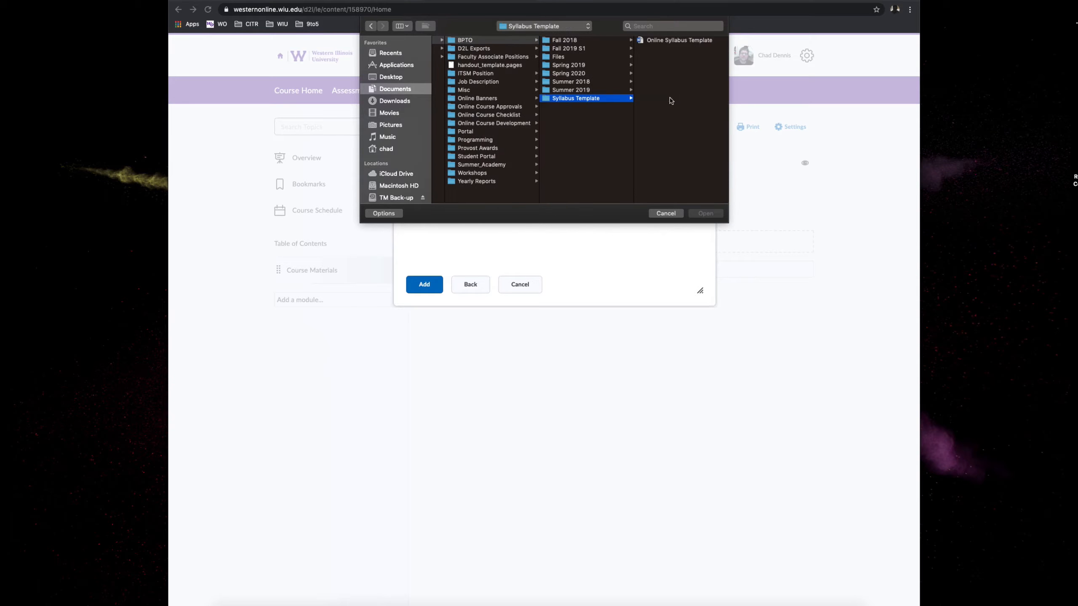
pyautogui.click(649, 41)
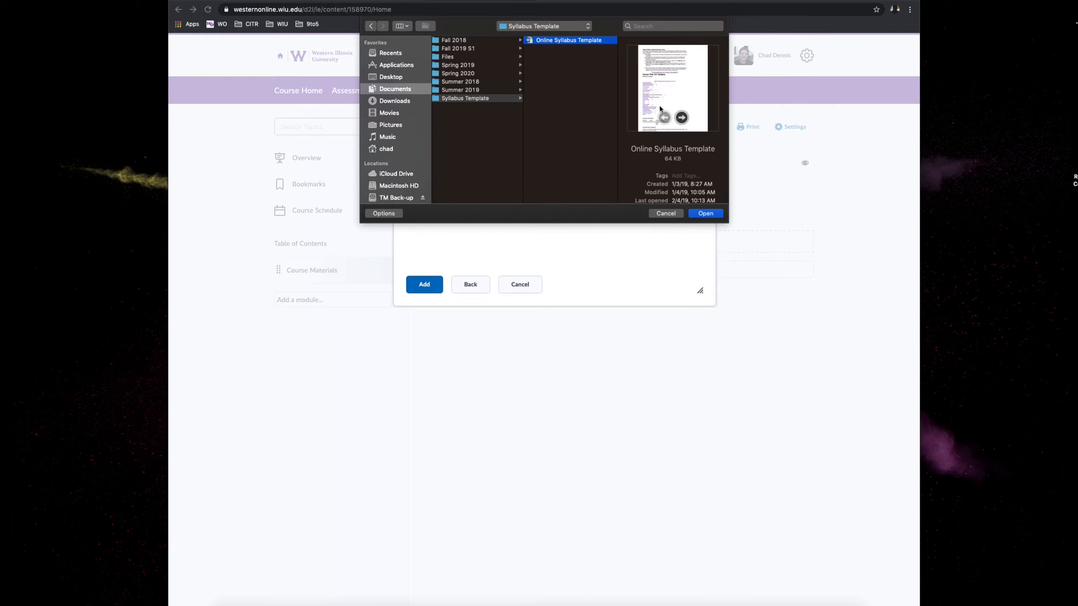
pyautogui.click(705, 213)
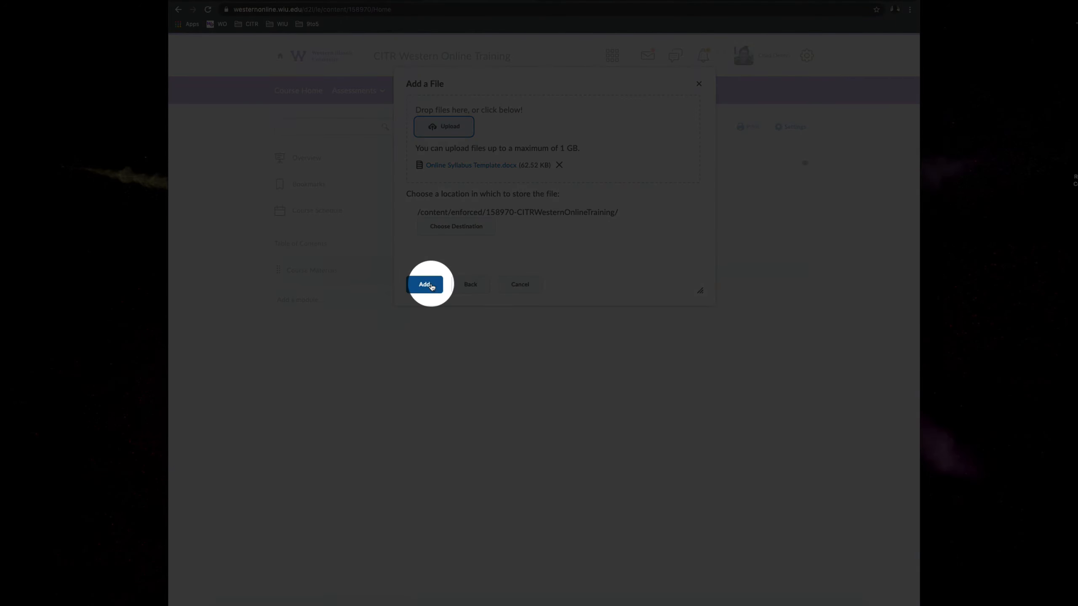
pyautogui.click(425, 285)
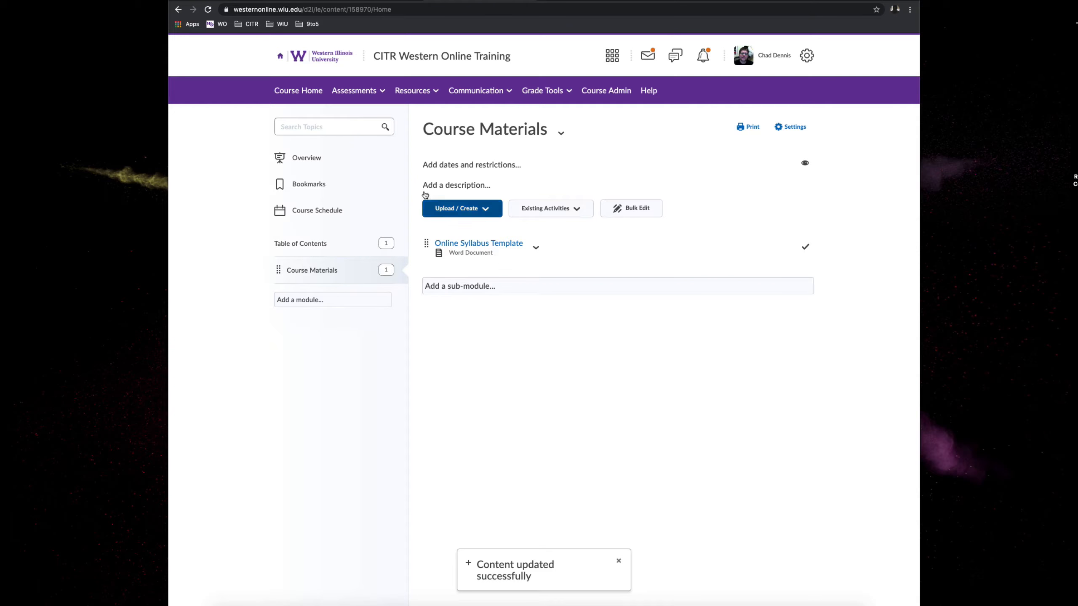
# - View the uploaded Online Syllabus Template through the Course Materials folder on the course home page
pyautogui.click(313, 96)
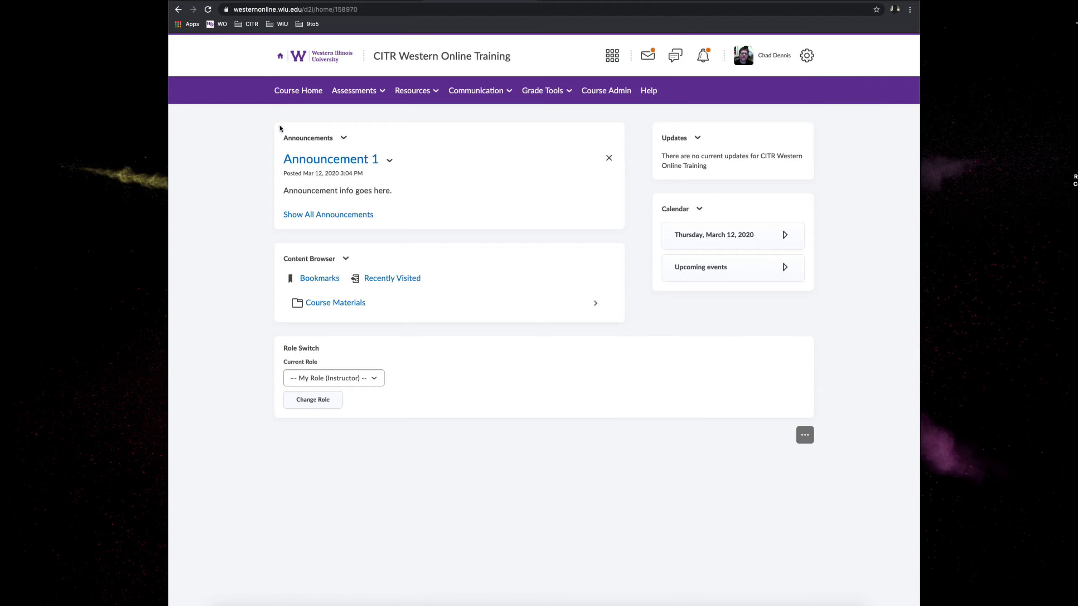
pyautogui.click(355, 308)
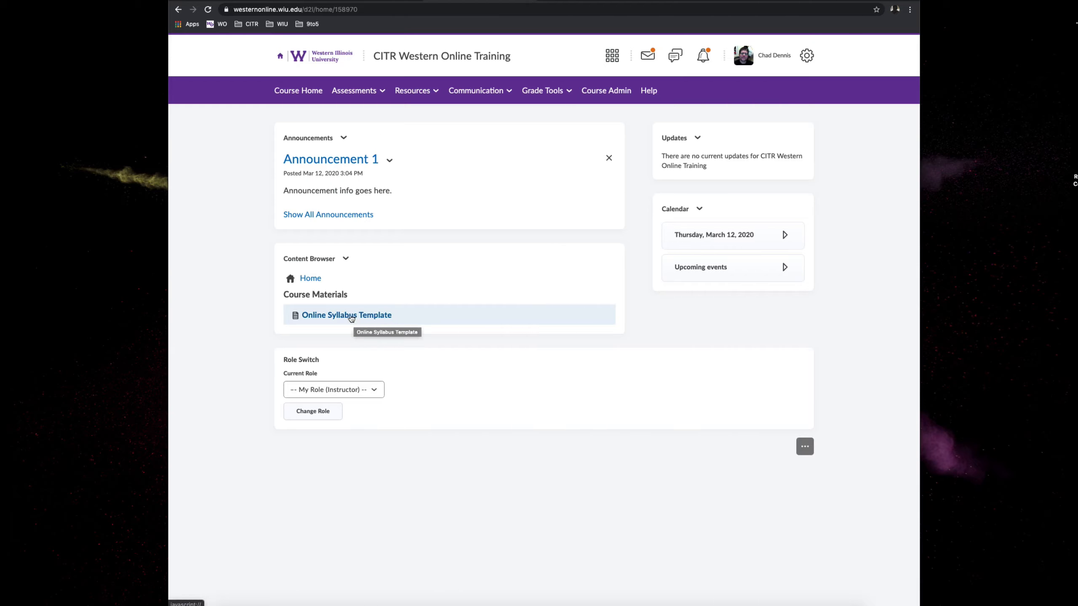
pyautogui.click(350, 316)
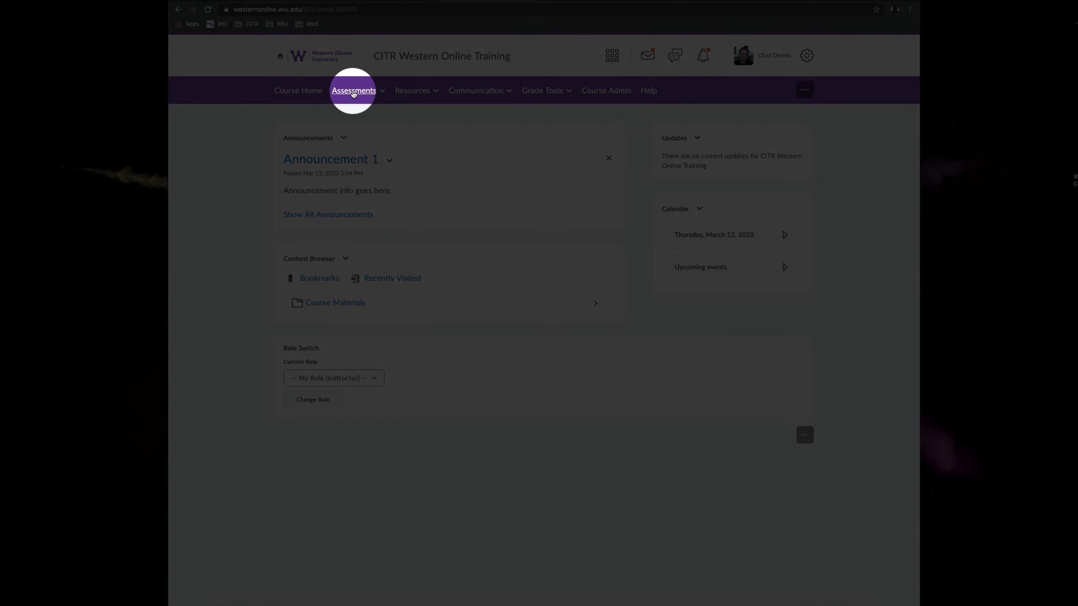
# - Start a new assignment in the course and name it "Assignment 1"
pyautogui.click(354, 93)
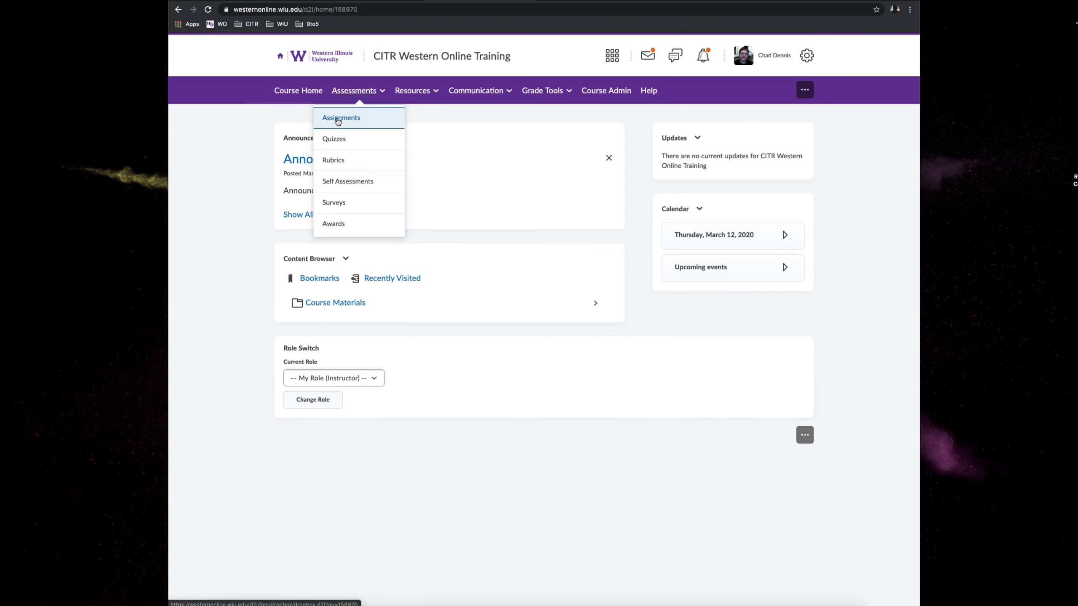
pyautogui.click(338, 121)
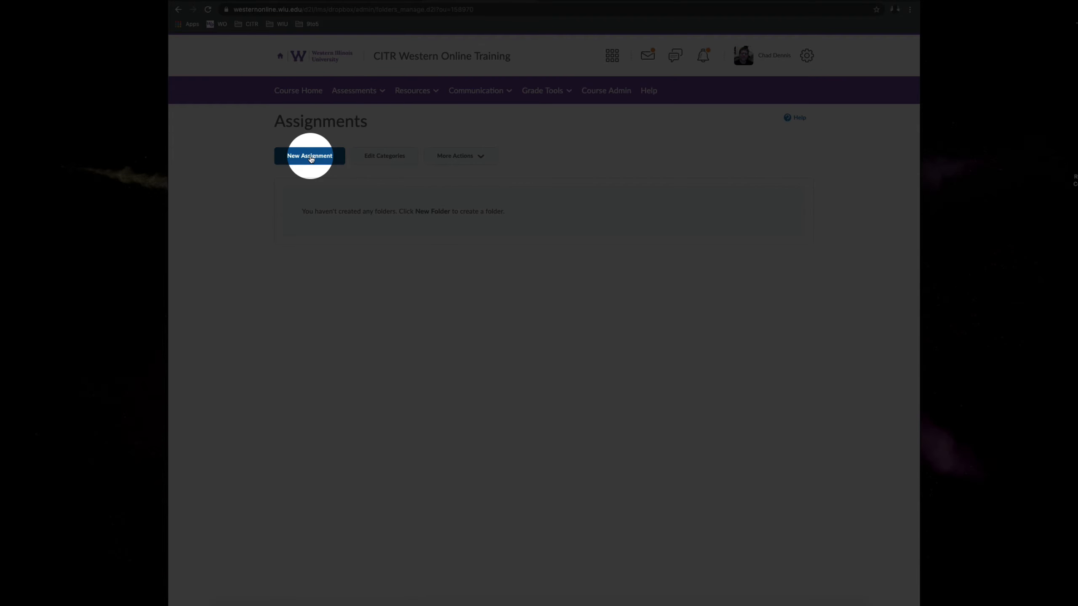
pyautogui.click(310, 157)
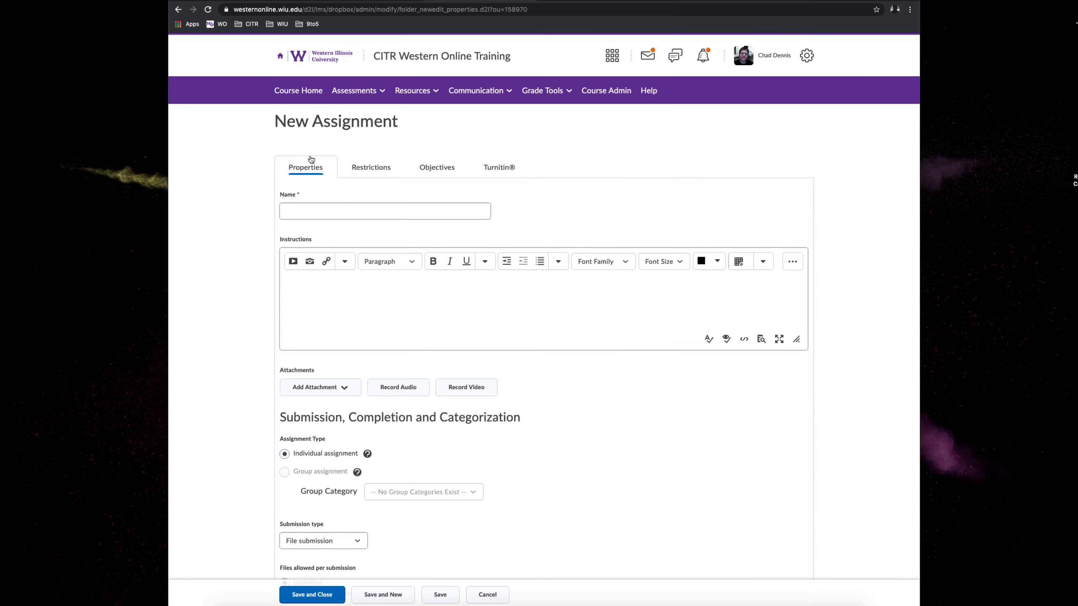
pyautogui.click(302, 213)
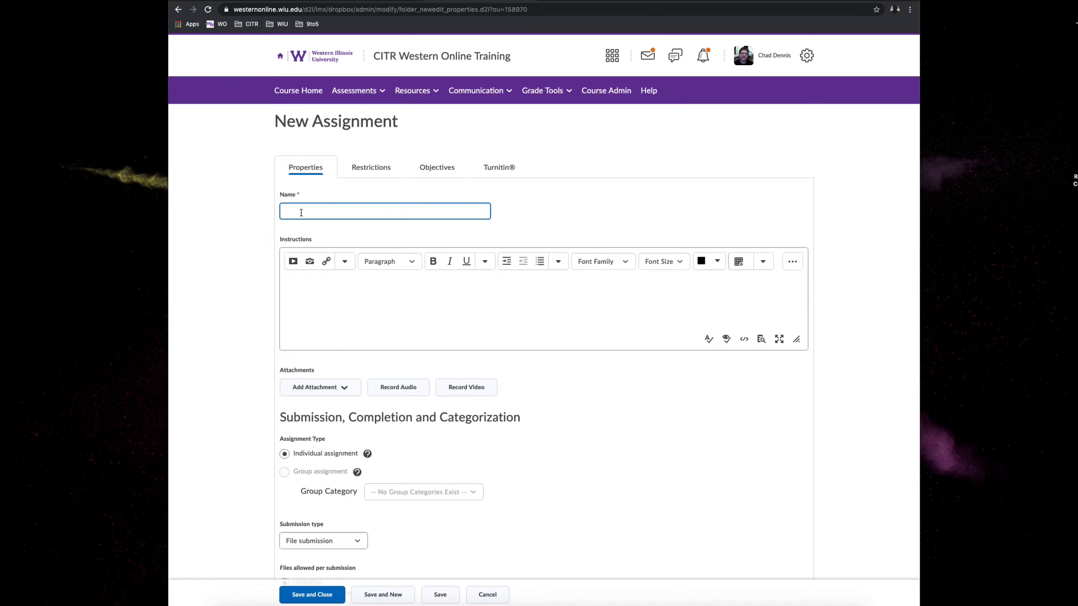
pyautogui.write('Assignment 1')
# - Enter "Instructions go here." as the assignment's instructions
pyautogui.click(298, 287)
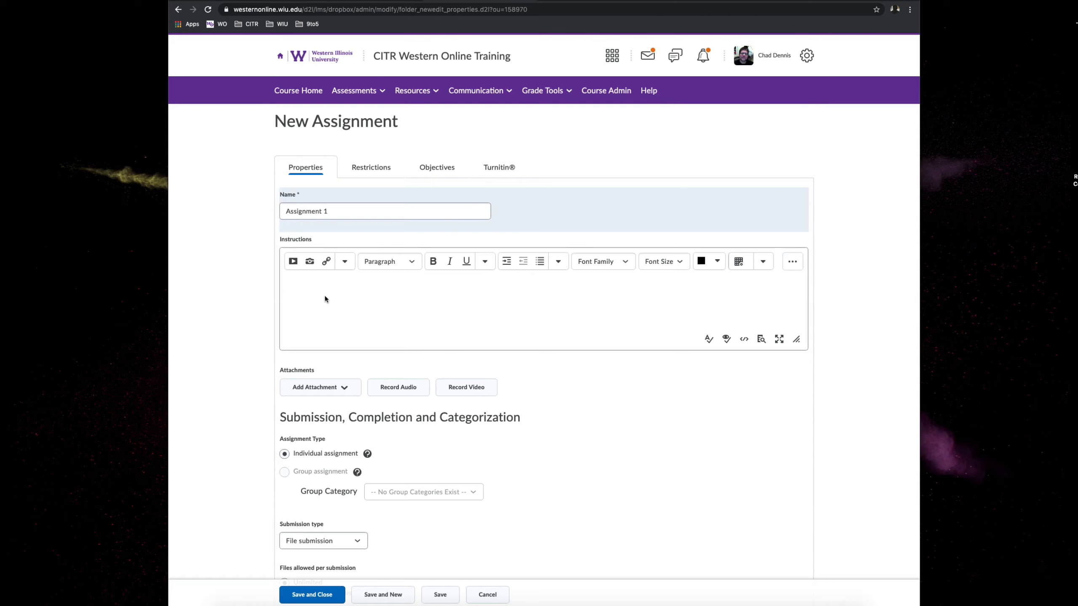
pyautogui.write('Instructions go here')
pyautogui.click(426, 216)
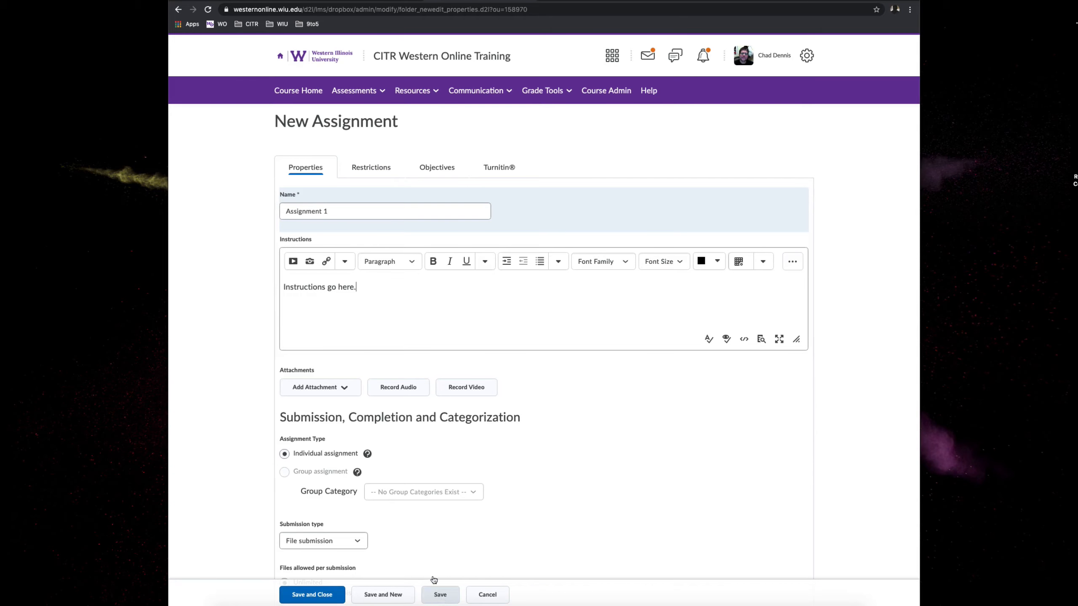
# - Enable a due date, a start date and an end date in the restrictions of Assignment 1
pyautogui.click(369, 172)
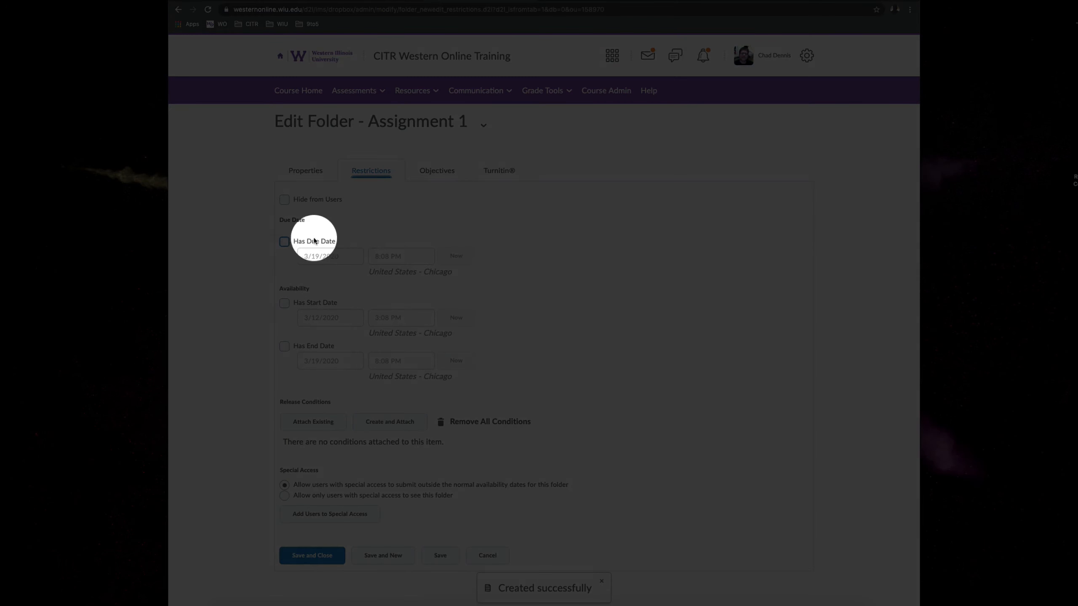
pyautogui.click(284, 243)
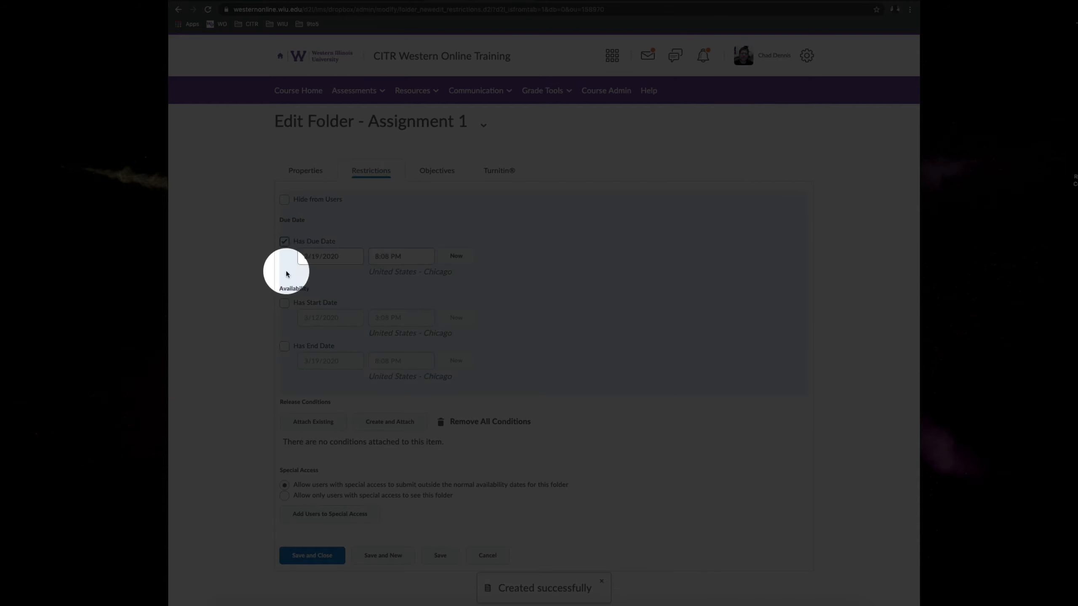
pyautogui.click(284, 304)
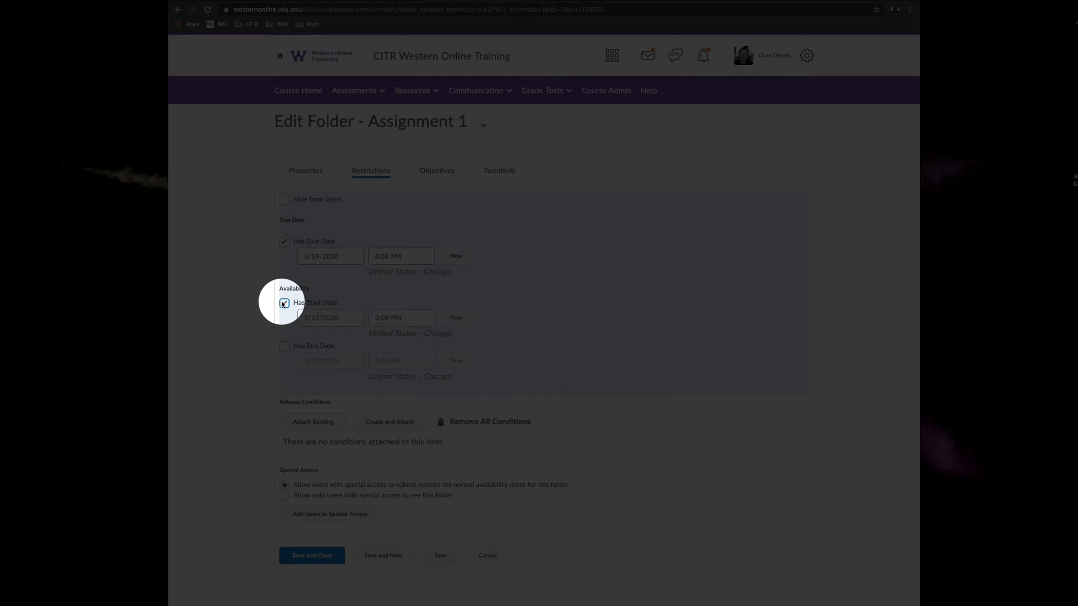
pyautogui.click(284, 346)
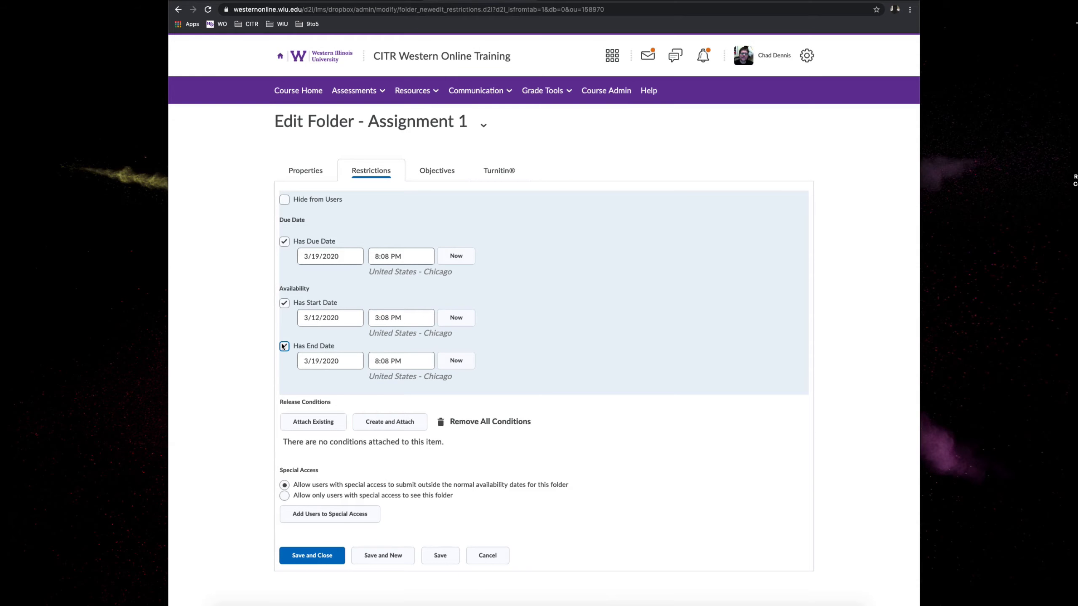
# - Disable the due date, keep the start at 3/12/2020 3:08 PM and the end at 3/19/2020 8:08 PM, and save and close the assignment
pyautogui.click(284, 242)
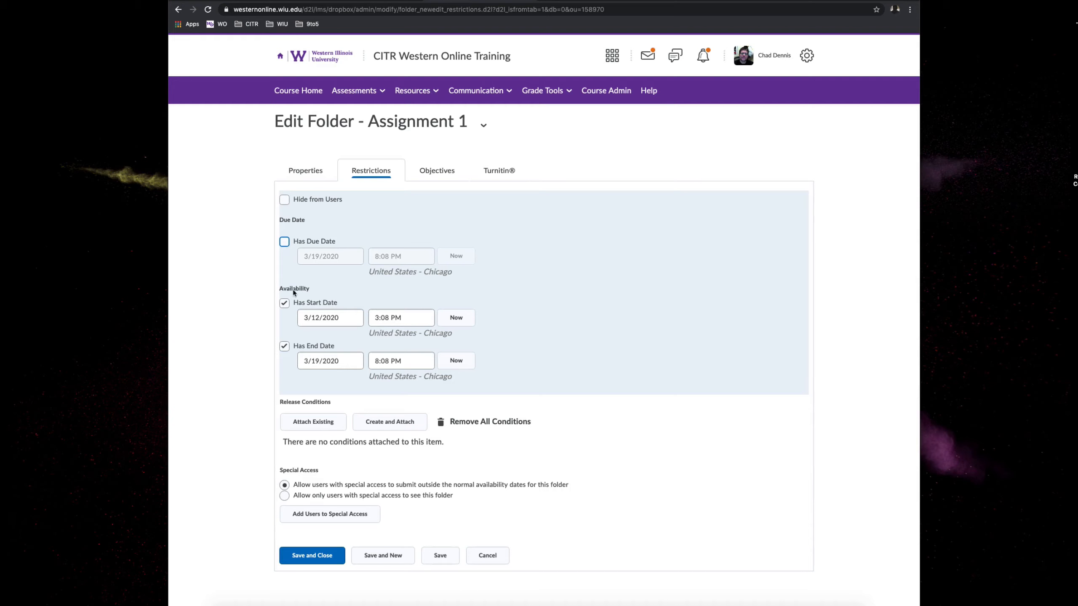
pyautogui.click(302, 314)
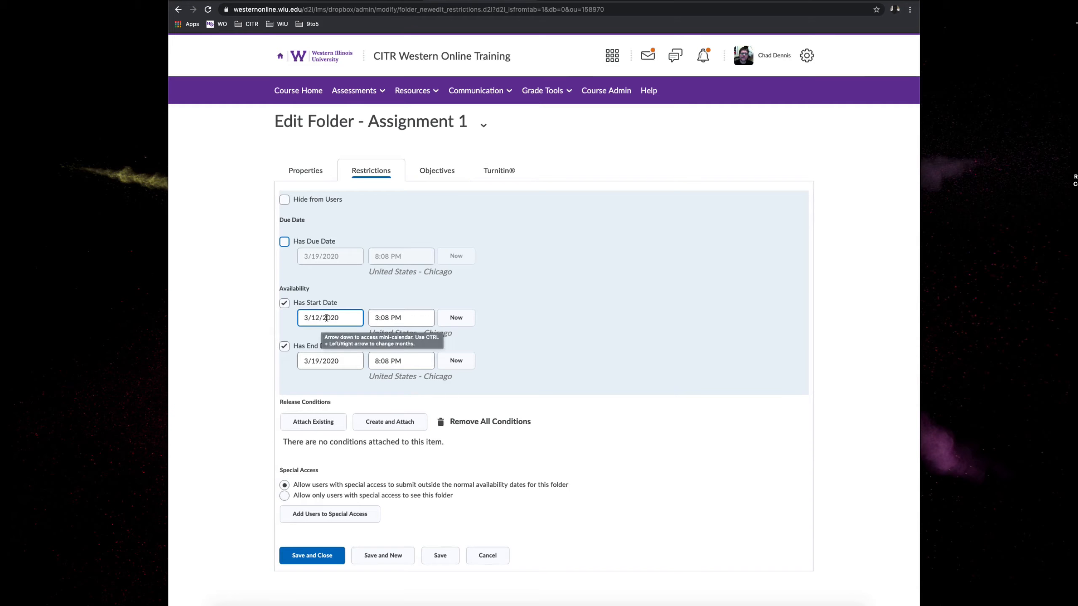
pyautogui.click(387, 322)
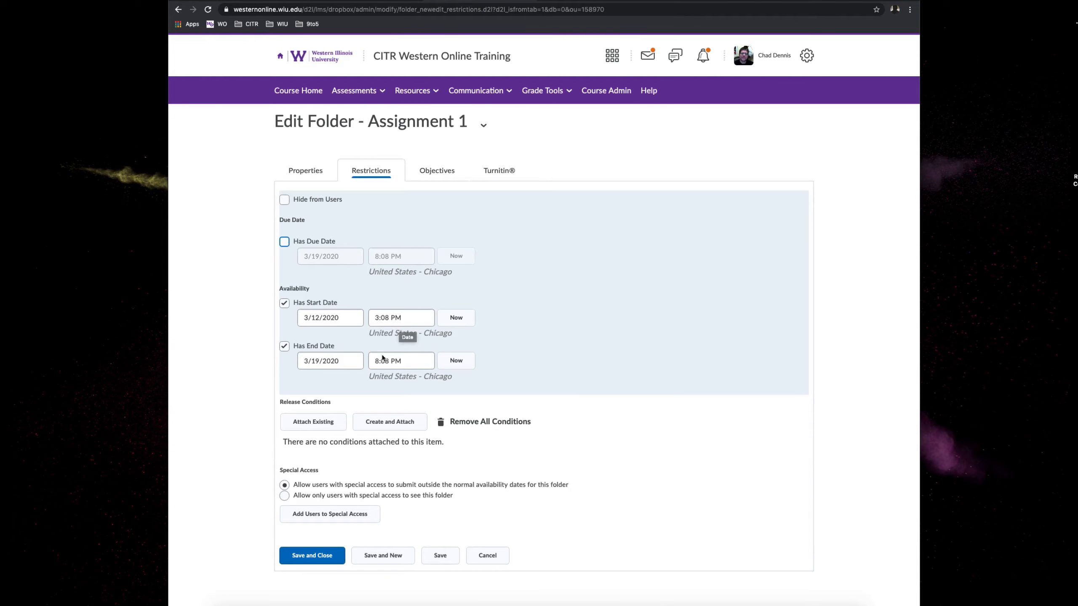
pyautogui.click(317, 556)
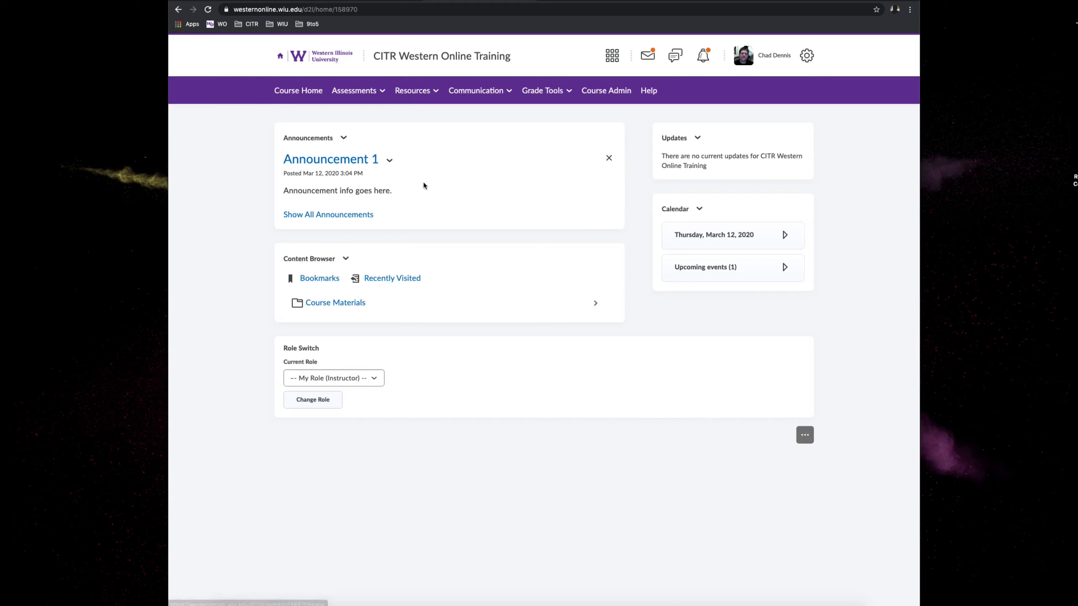
# - Add a new module named "Assignments" to the course content
pyautogui.click(413, 92)
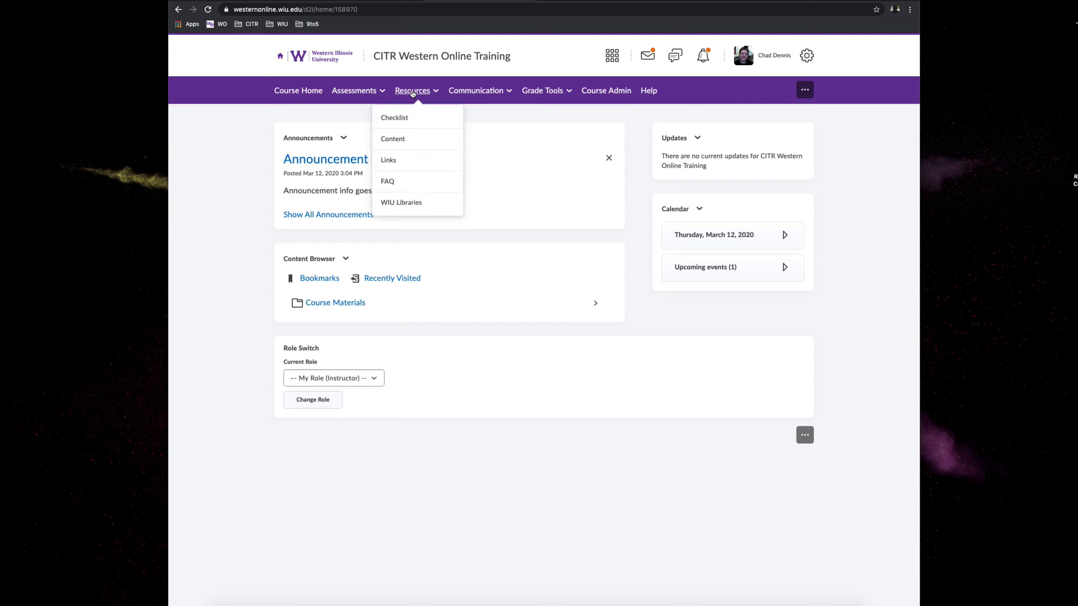
pyautogui.click(395, 139)
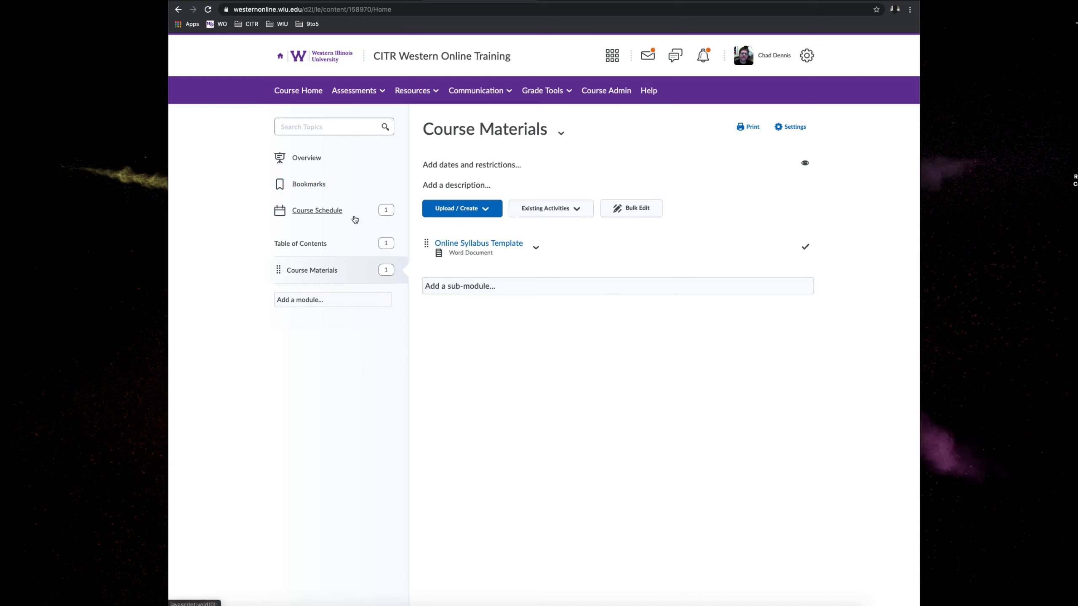
pyautogui.click(296, 304)
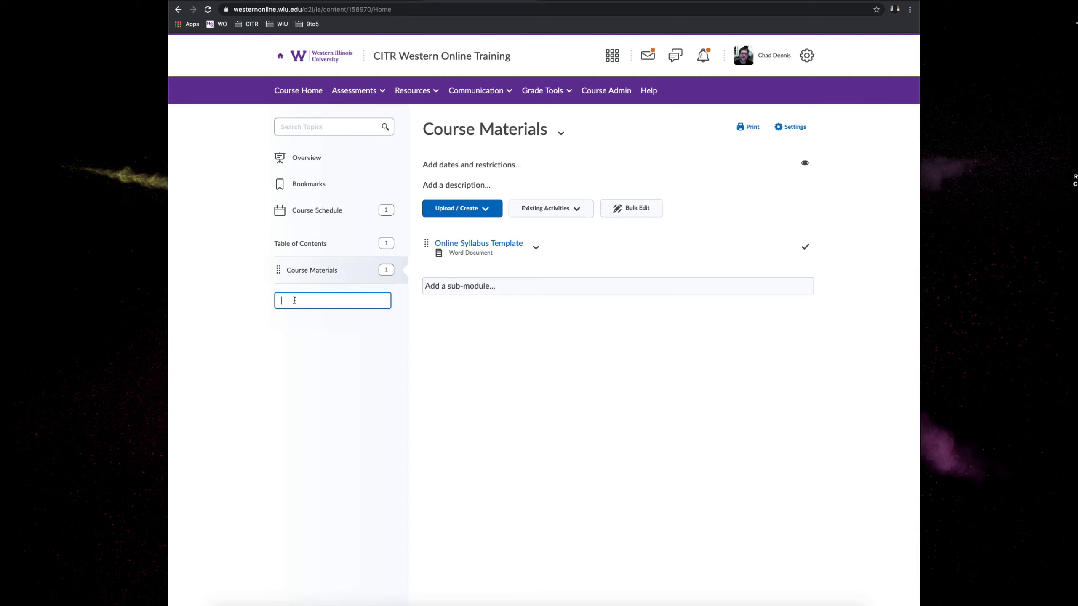
pyautogui.write('Assignments')
pyautogui.press('Return')
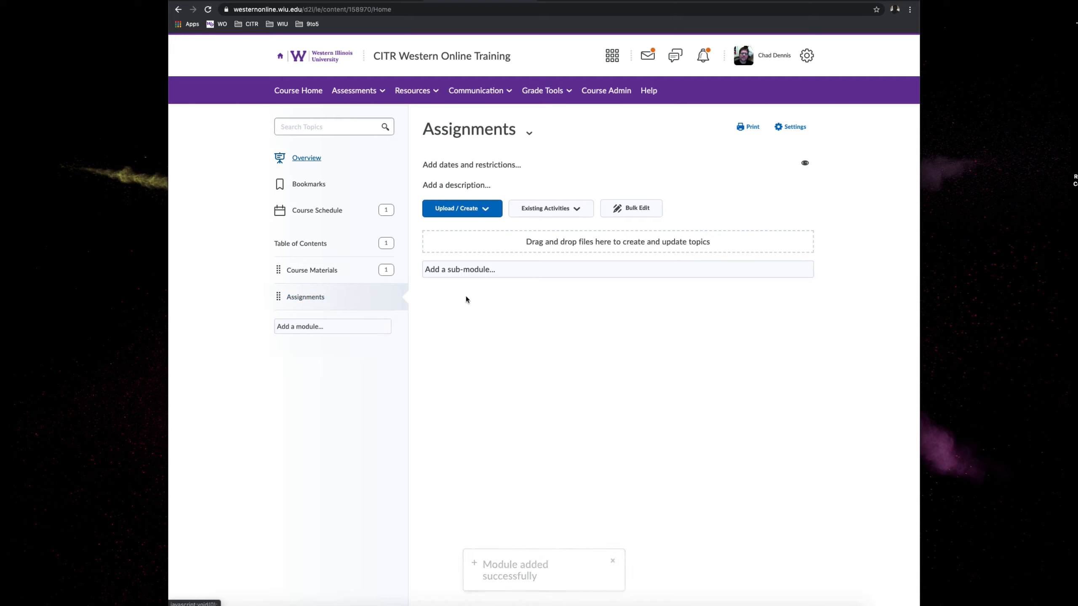
# - Add the existing activity Assignment 1 to the Assignments module
pyautogui.click(559, 212)
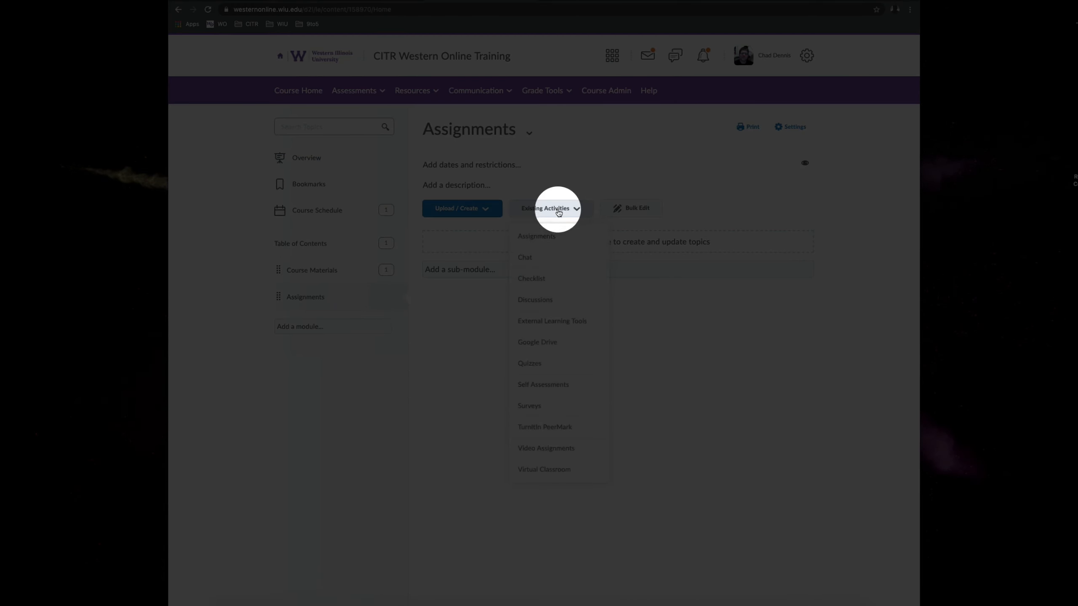
pyautogui.click(533, 237)
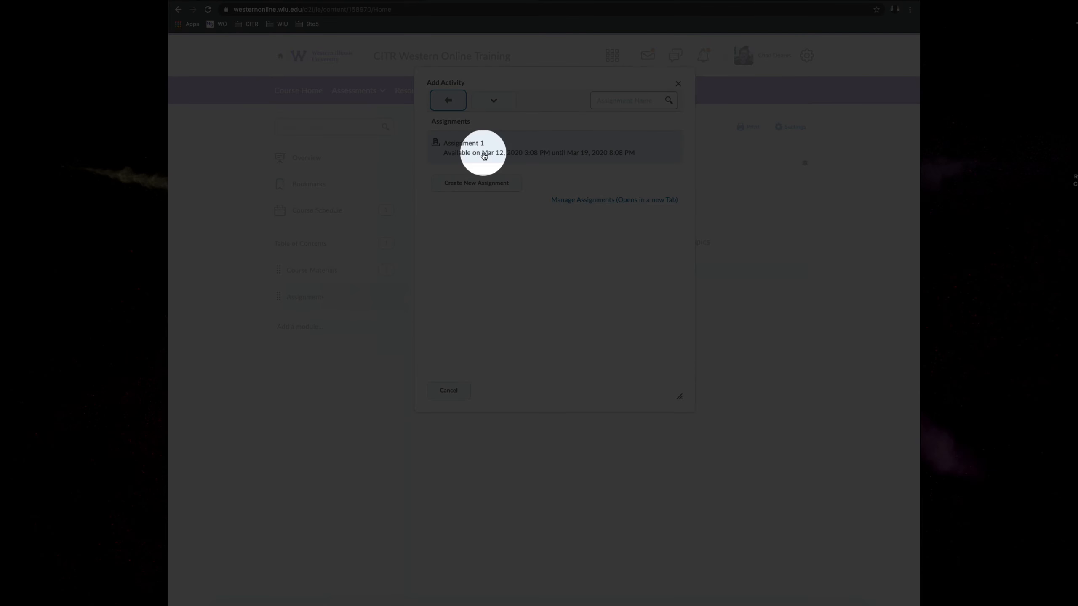
pyautogui.click(482, 149)
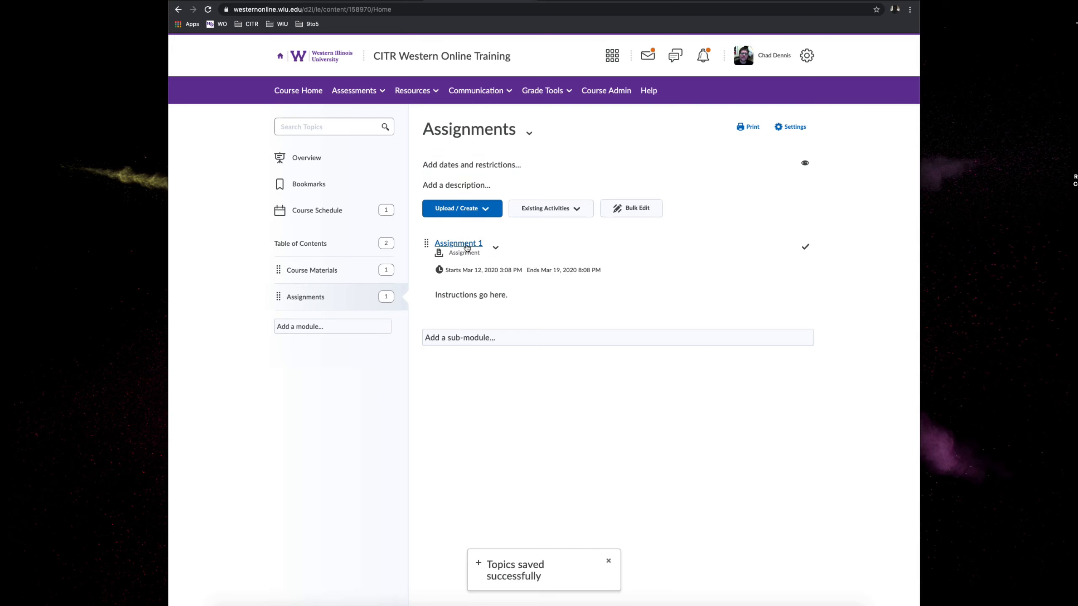
# - Open Assignment 1 through the Assignments module on the course home page to check how it is presented
pyautogui.click(309, 96)
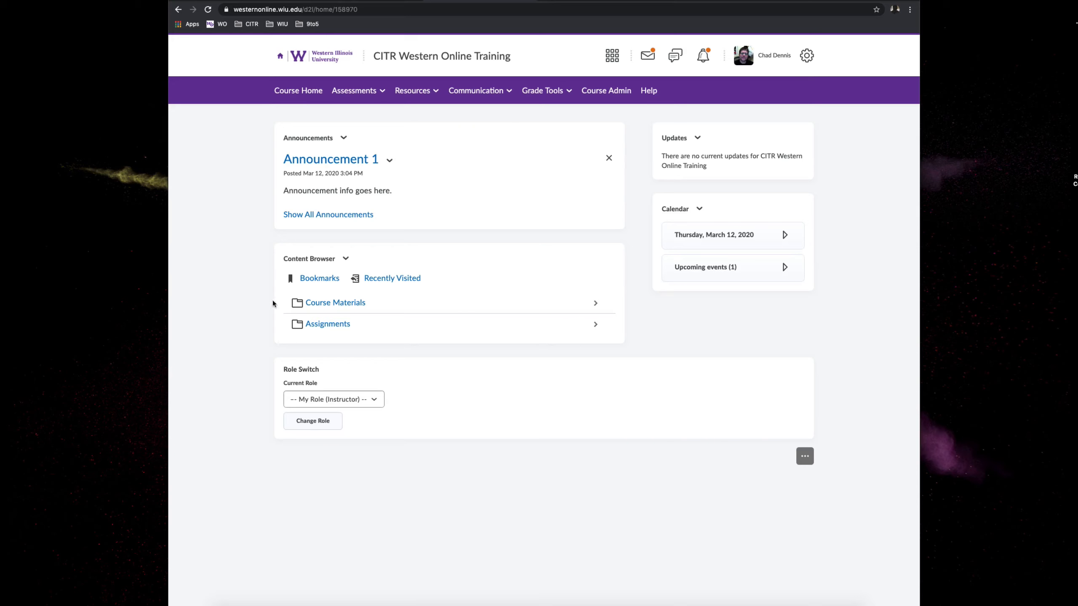
pyautogui.click(330, 324)
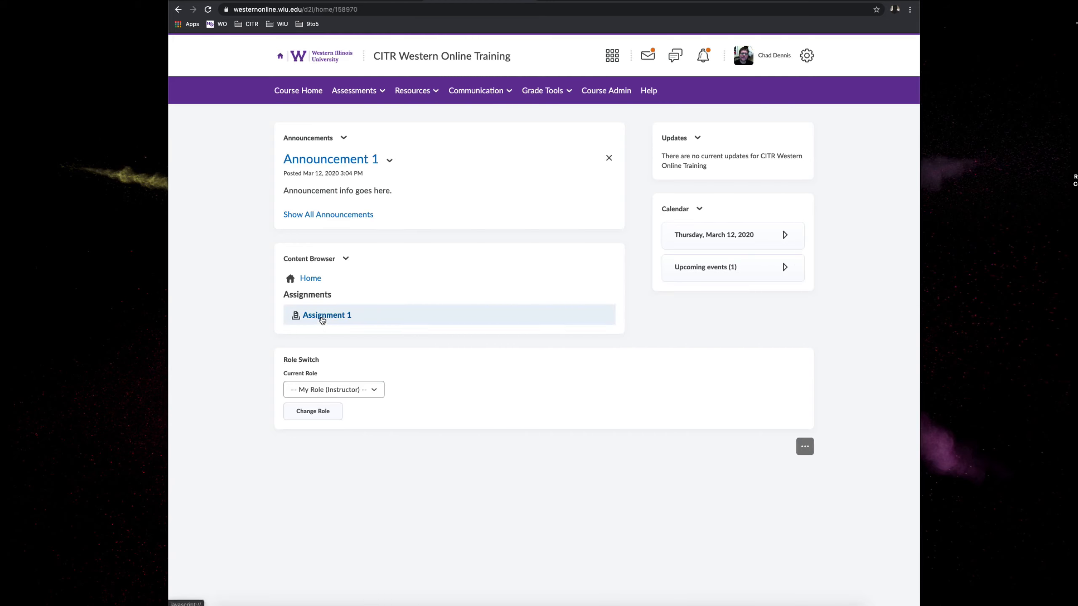
pyautogui.click(322, 316)
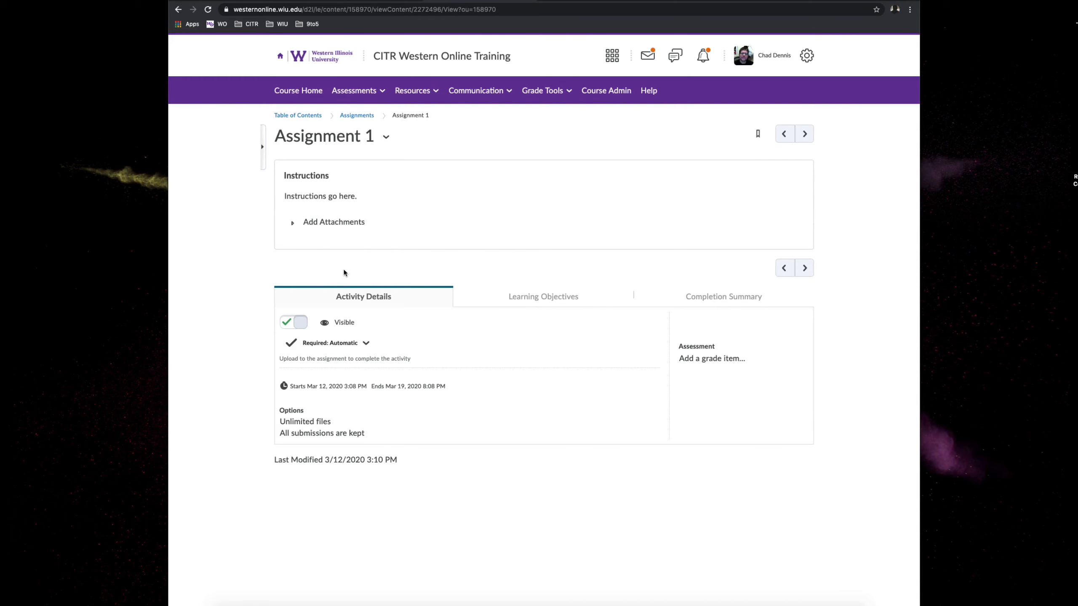
# - Review the existing activity types available for the Assignments module and the Online Syllabus Template in the Course Materials module
pyautogui.click(413, 91)
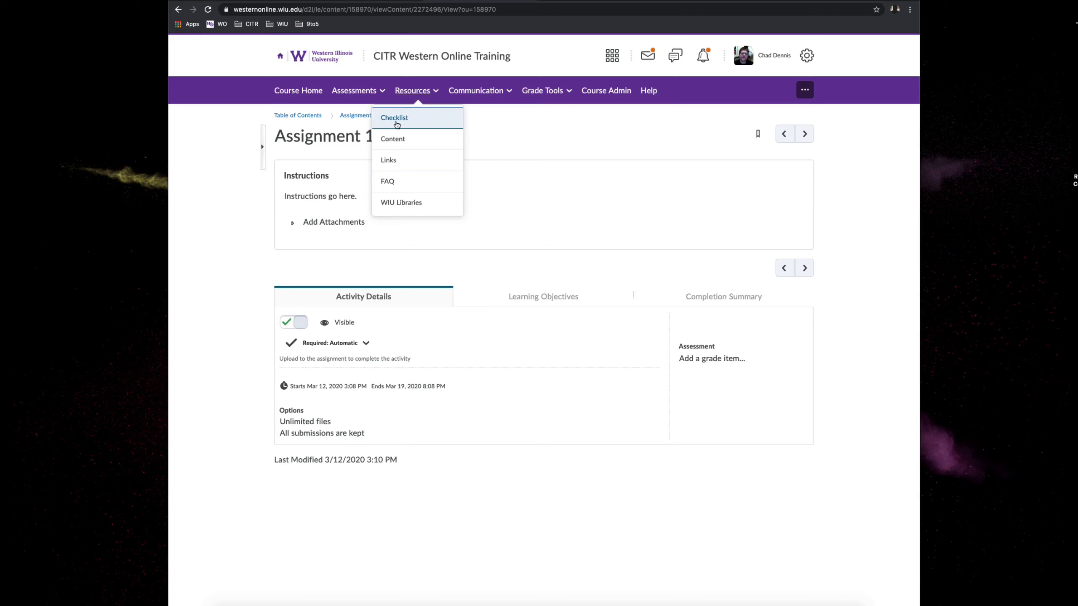
pyautogui.click(389, 141)
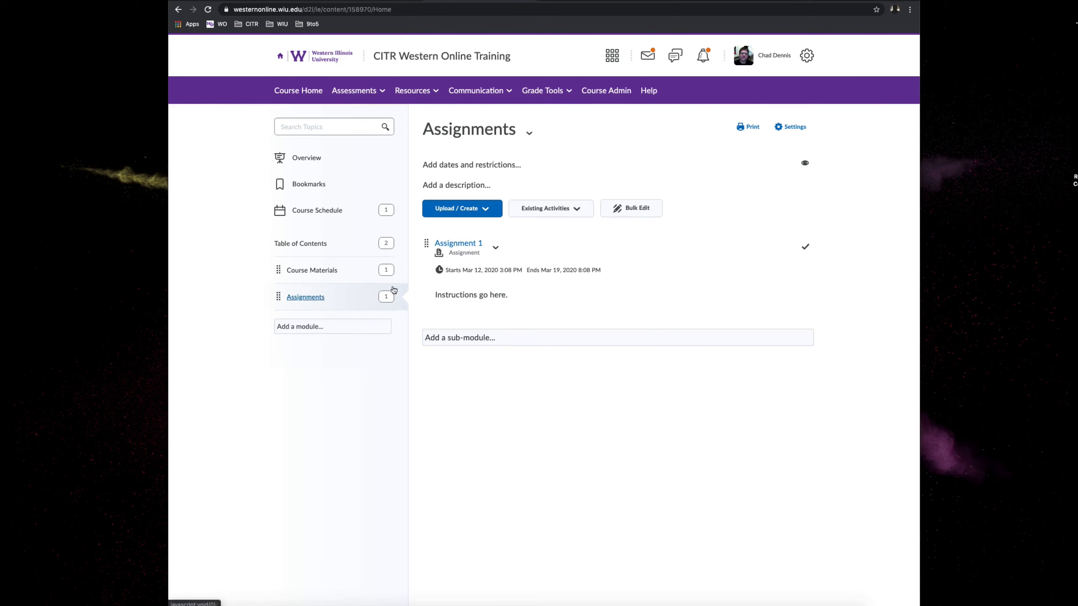
pyautogui.click(570, 209)
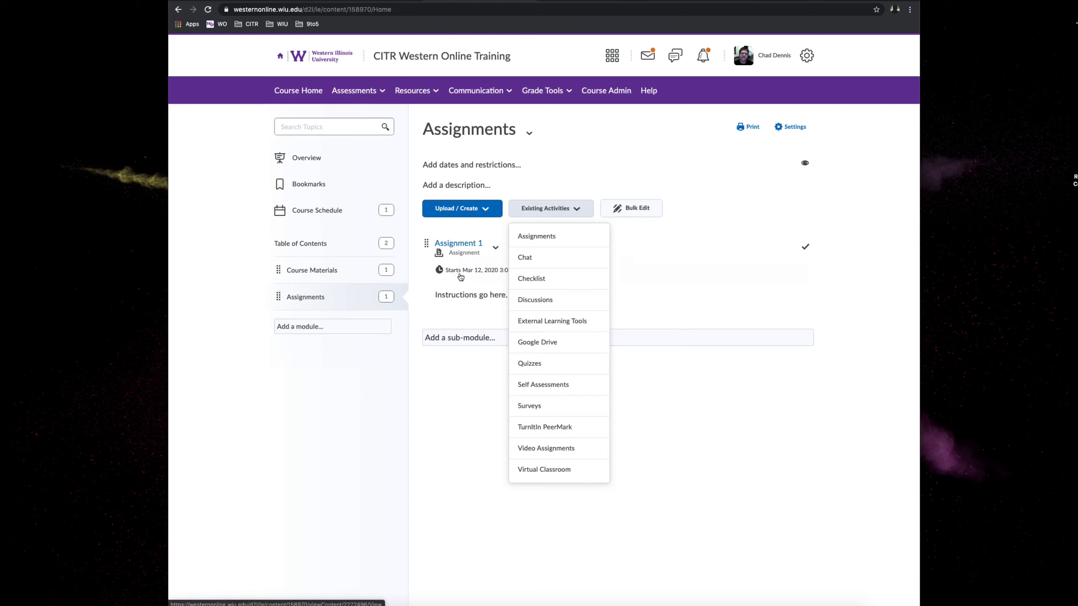
pyautogui.click(467, 372)
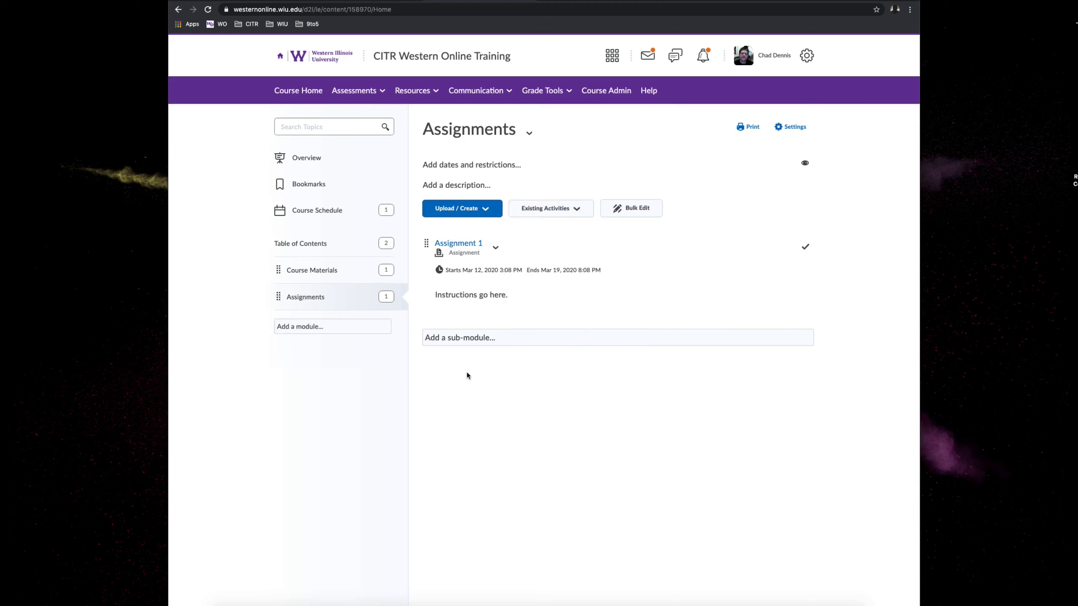
pyautogui.click(356, 277)
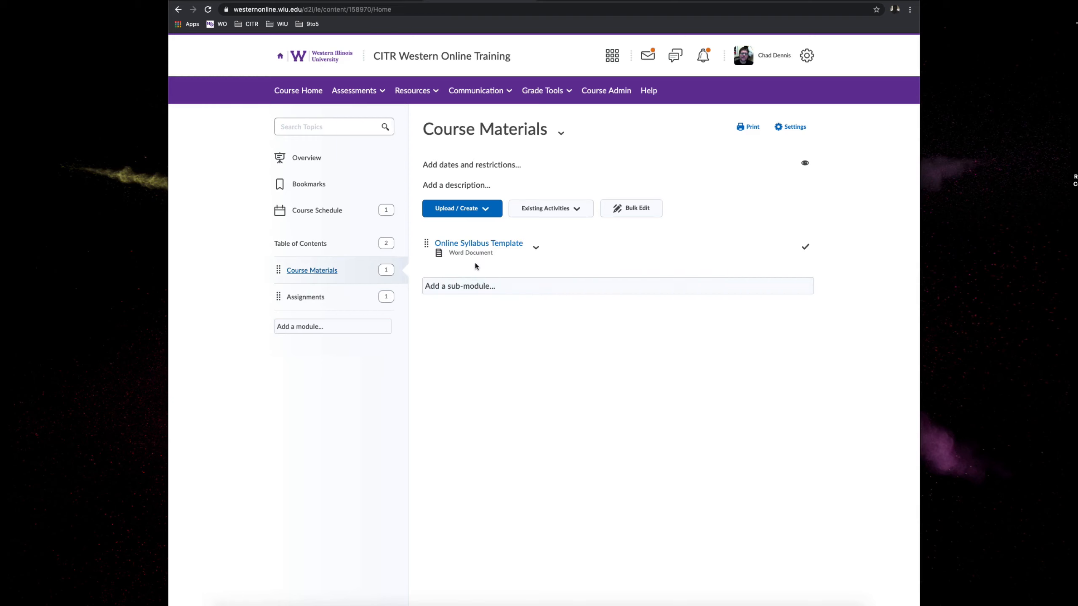
pyautogui.click(483, 250)
# - Open the student's submitted file summer_2018_syllabus.pdf for Assignment 1 and read through it
pyautogui.click(298, 91)
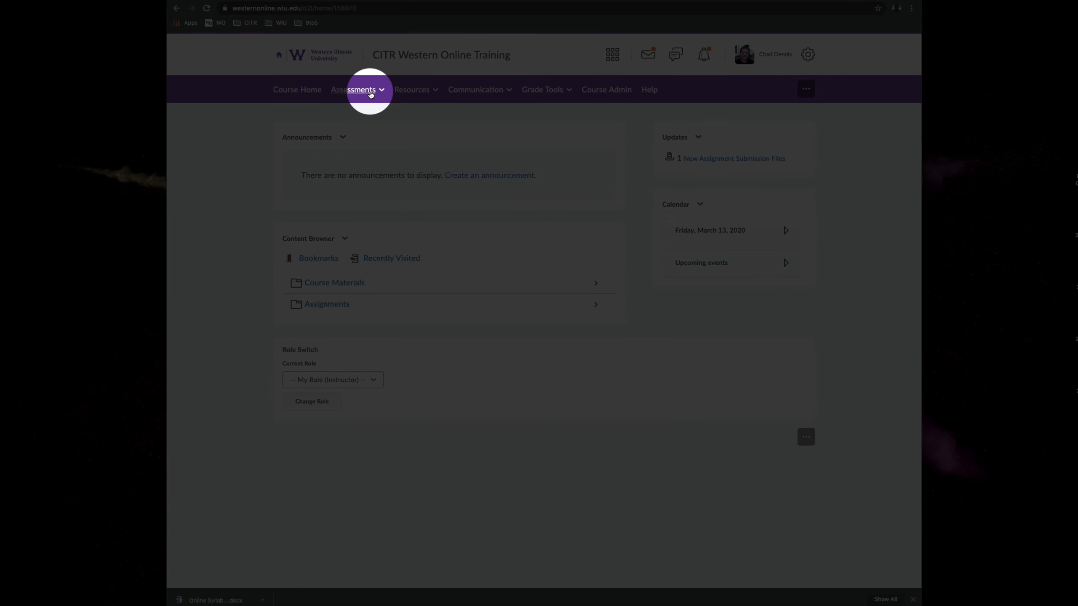
pyautogui.click(371, 94)
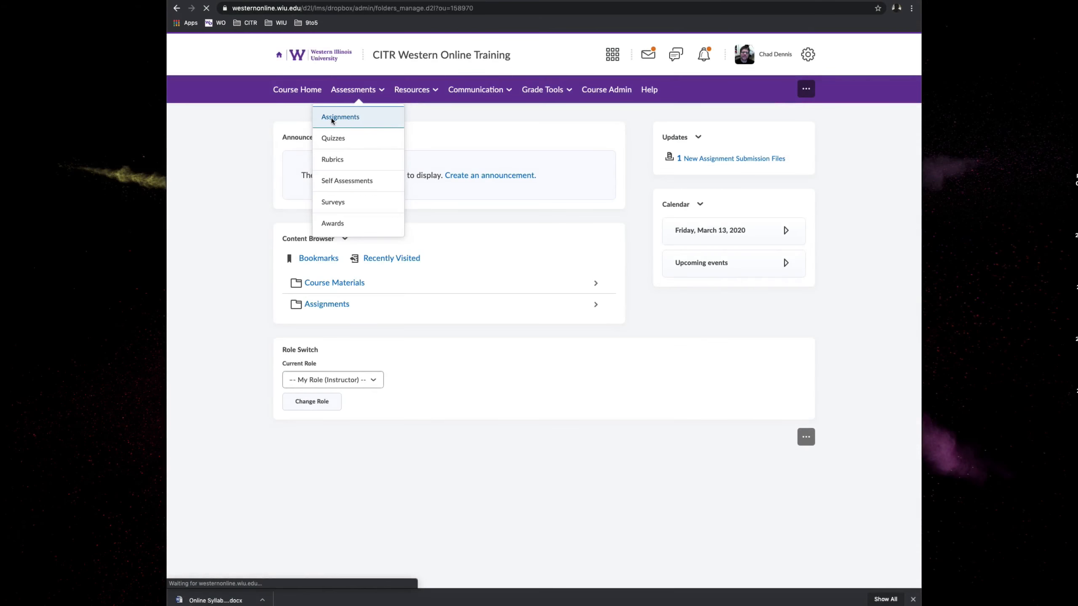
pyautogui.click(332, 120)
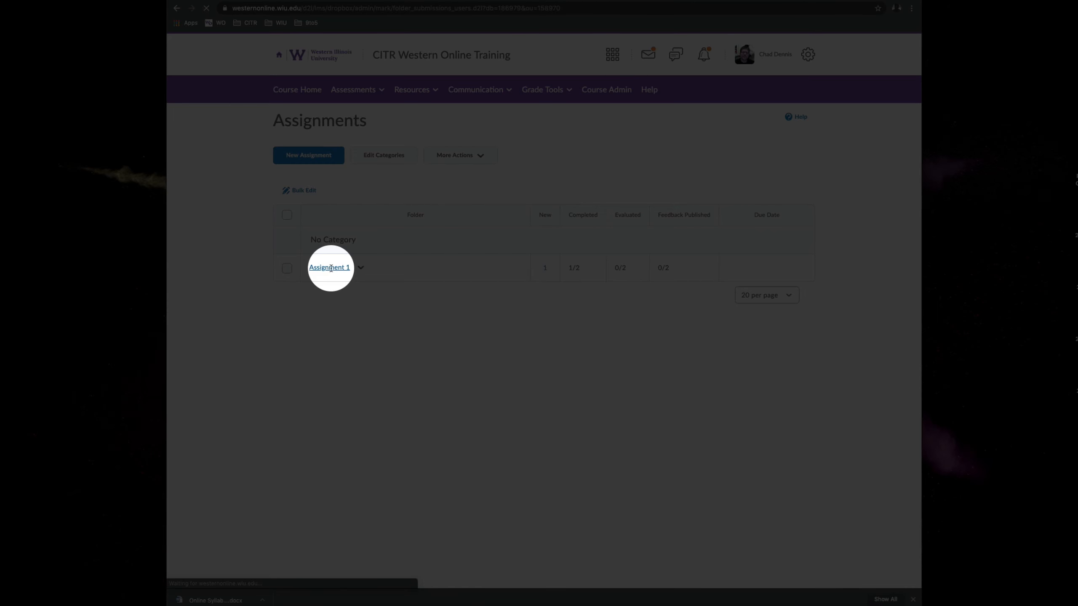
pyautogui.click(330, 268)
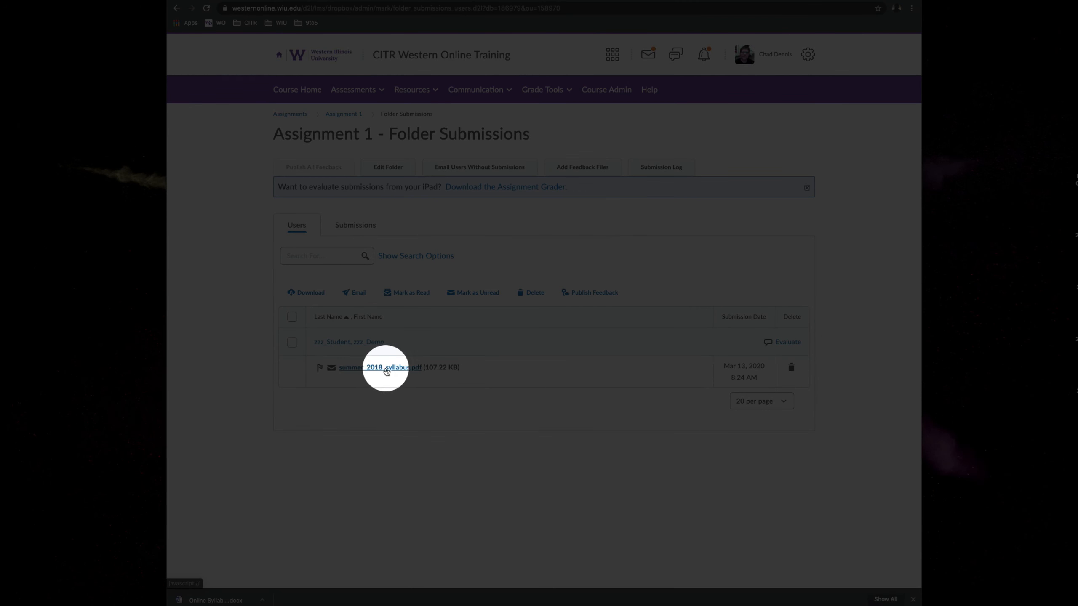
pyautogui.click(395, 370)
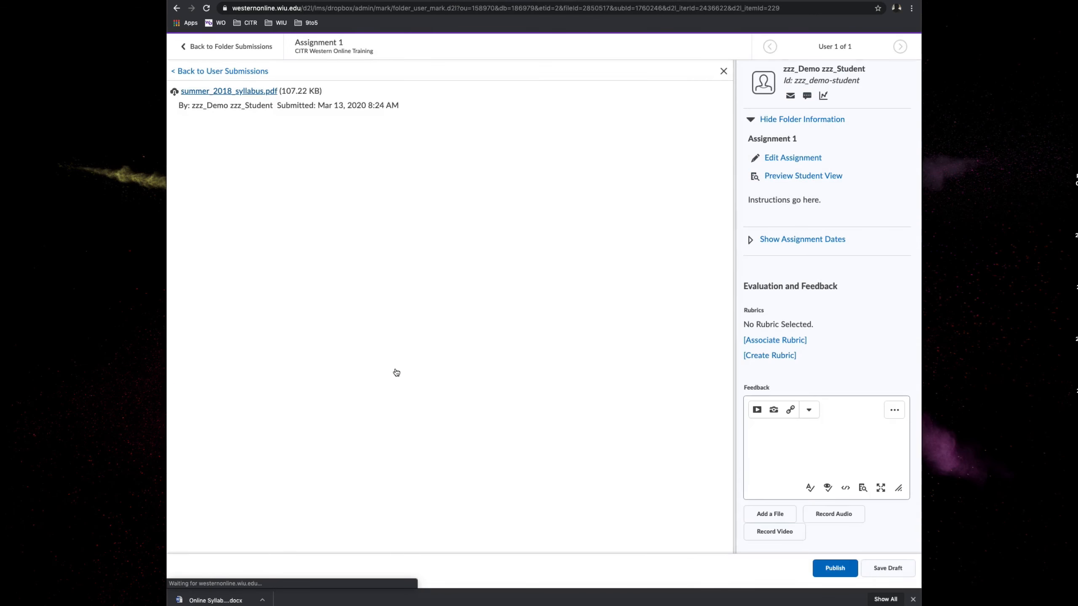
pyautogui.scroll(-3, 552, 351)
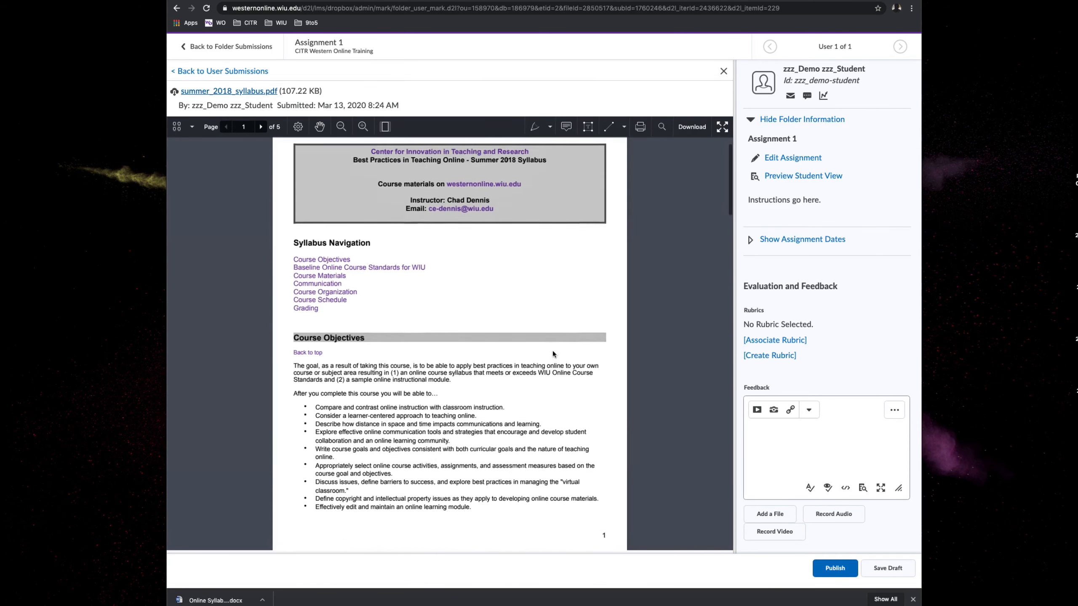
pyautogui.scroll(-6, 553, 352)
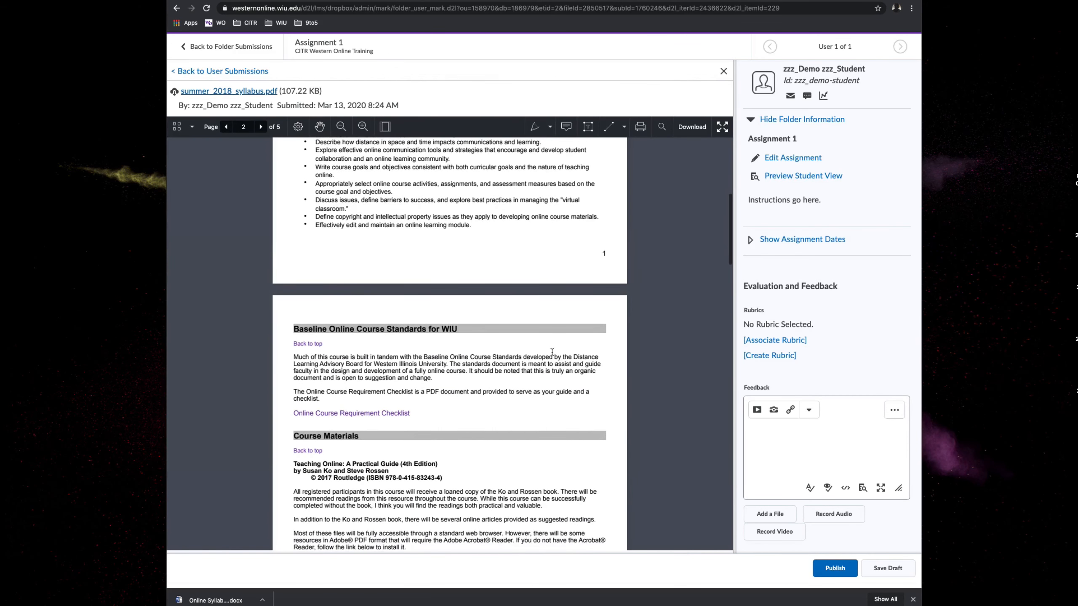
# - Enter "Feedback goes here." as feedback on the Assignment 1 submission and publish it
pyautogui.click(763, 434)
pyautogui.write('Feedback goes here.')
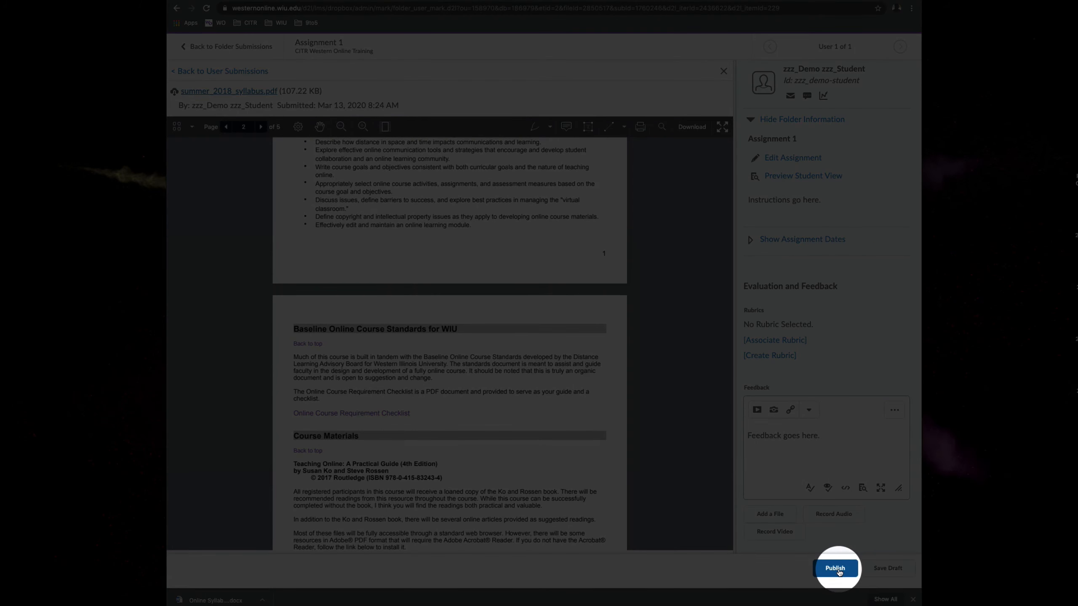
pyautogui.click(835, 569)
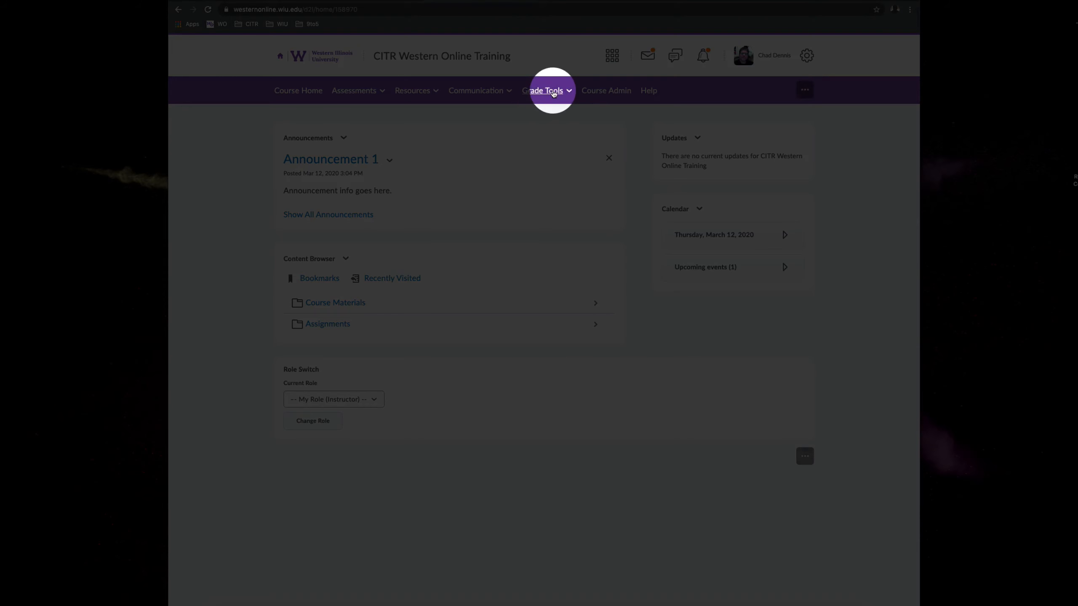
# - Start a new numeric grade item in the course gradebook and name it "Assignment 1"
pyautogui.click(553, 92)
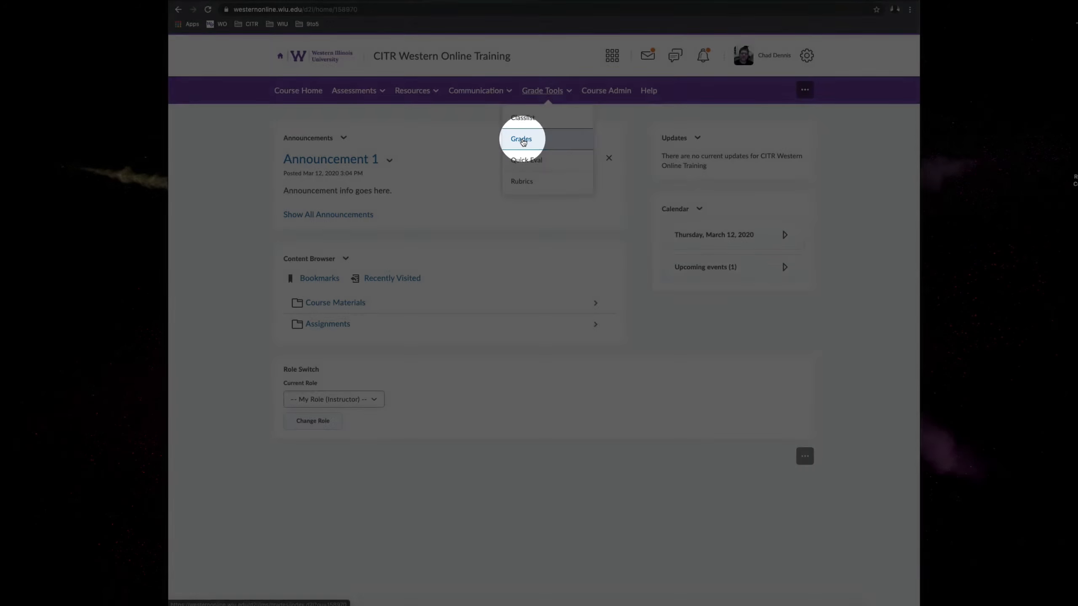
pyautogui.click(522, 141)
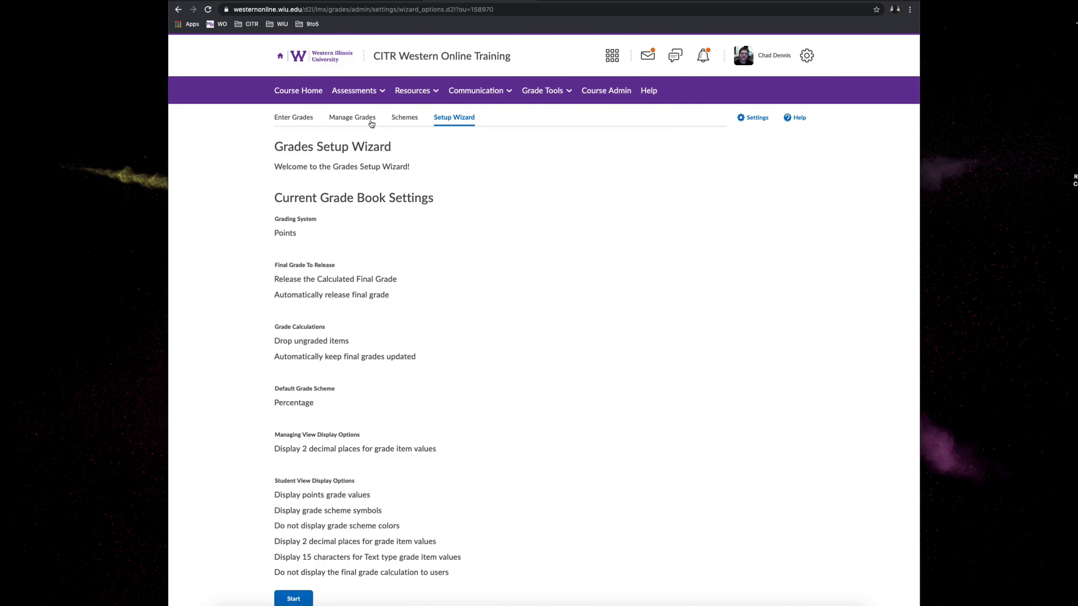
pyautogui.click(356, 119)
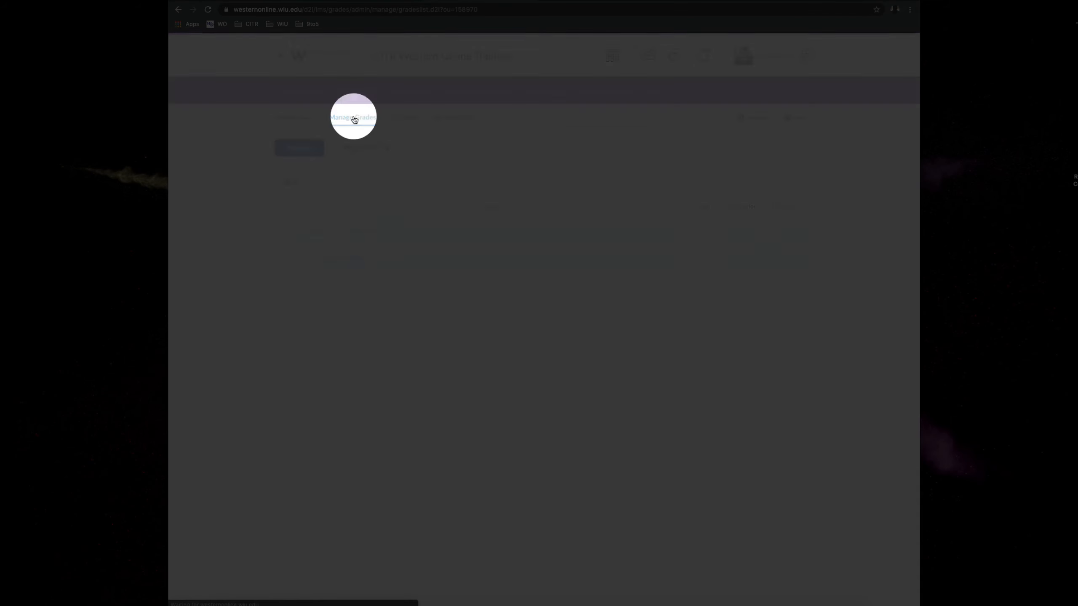
pyautogui.click(303, 151)
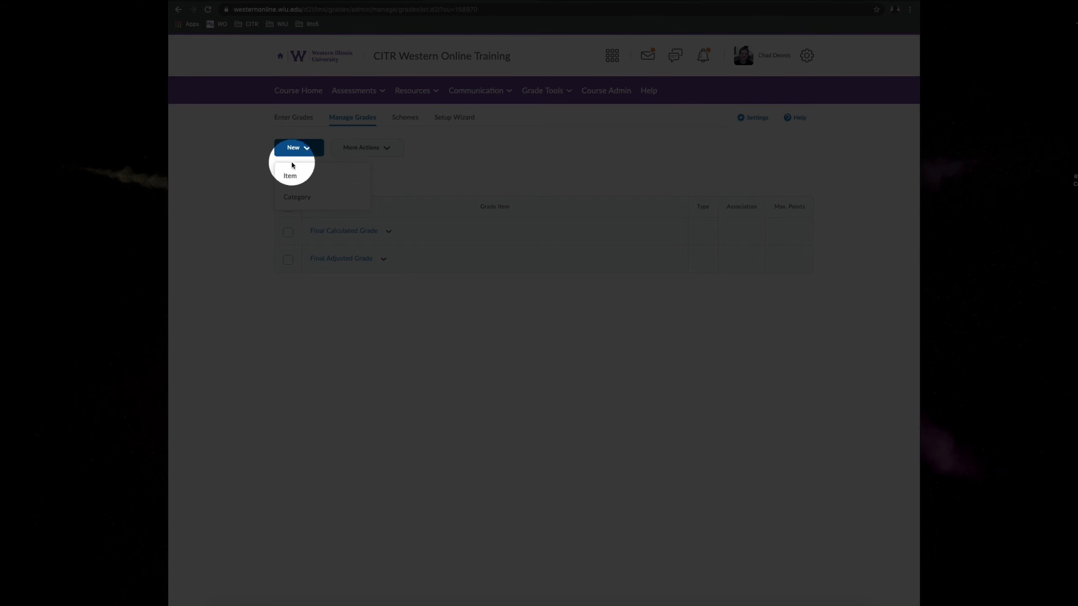
pyautogui.click(290, 177)
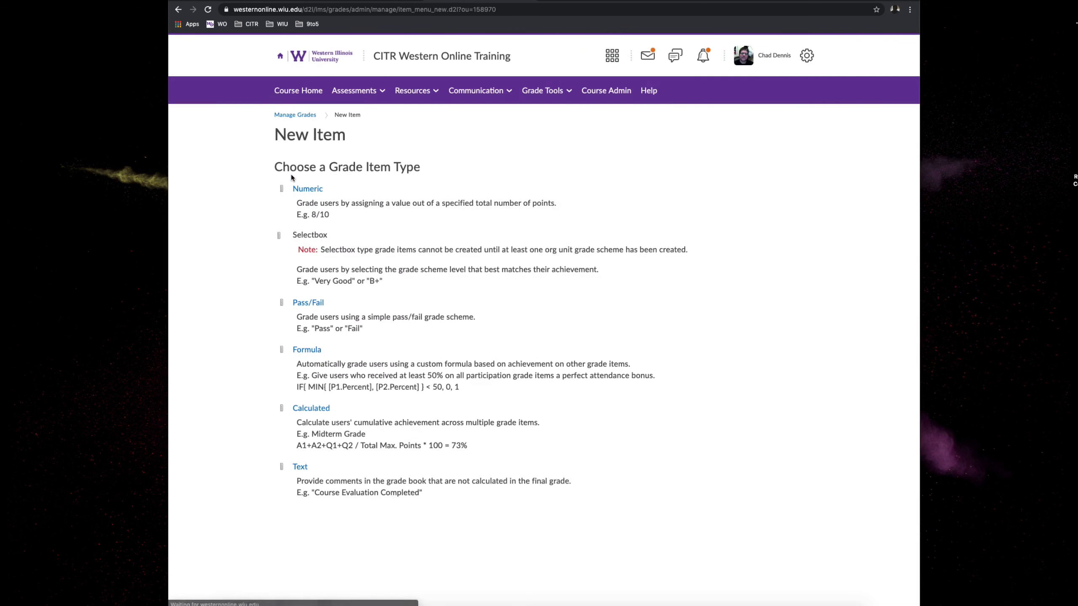
pyautogui.click(307, 189)
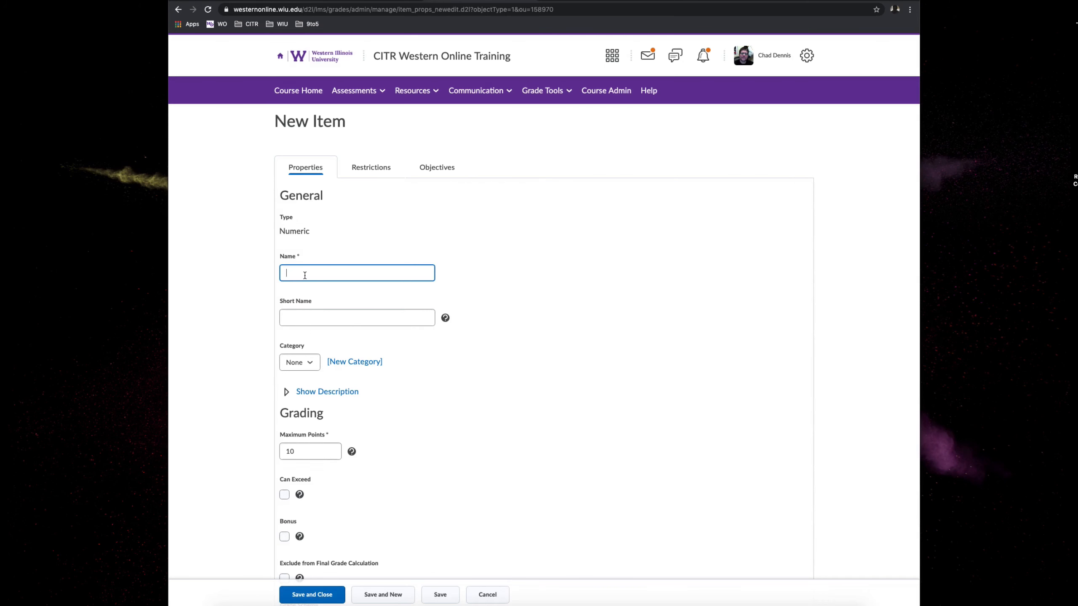
pyautogui.write('Assignment 1')
# - Set the grade item's maximum points to 25, then save and close it
pyautogui.scroll(-3, 569, 374)
pyautogui.click(316, 310)
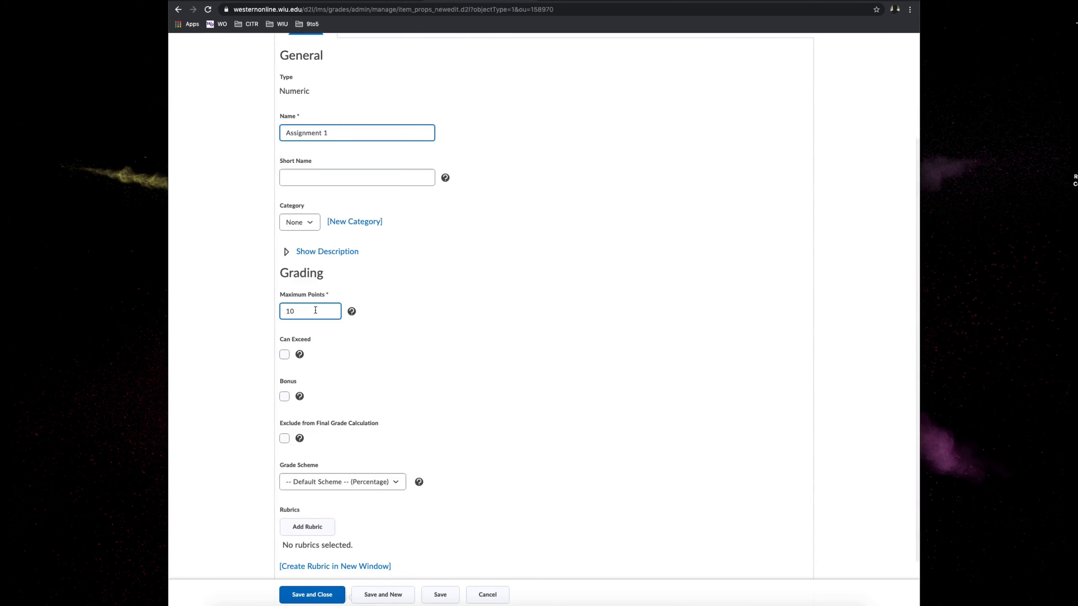
pyautogui.doubleClick(315, 310)
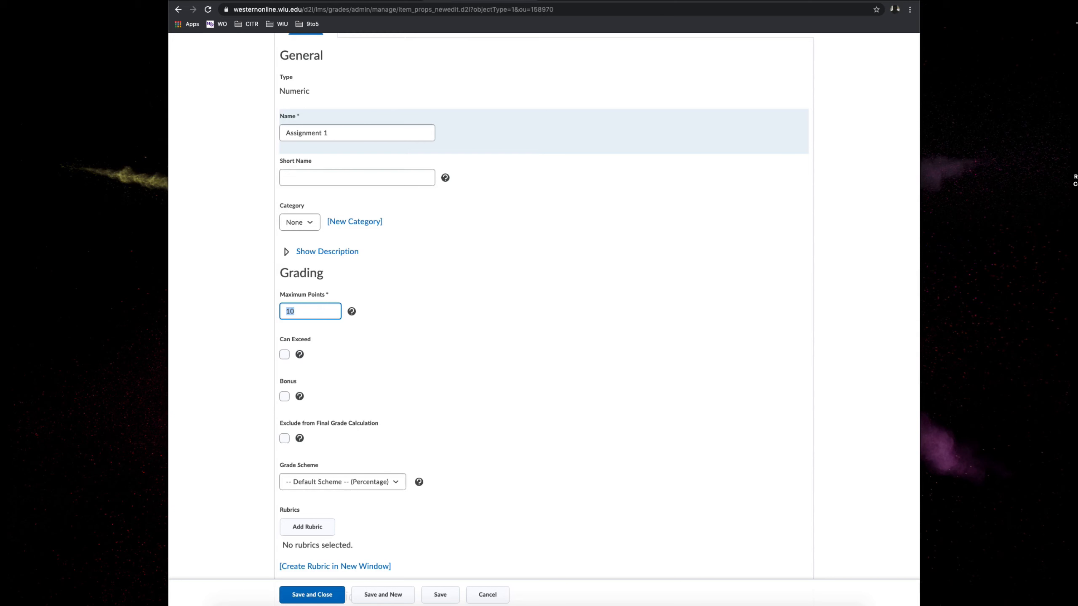
pyautogui.write('25')
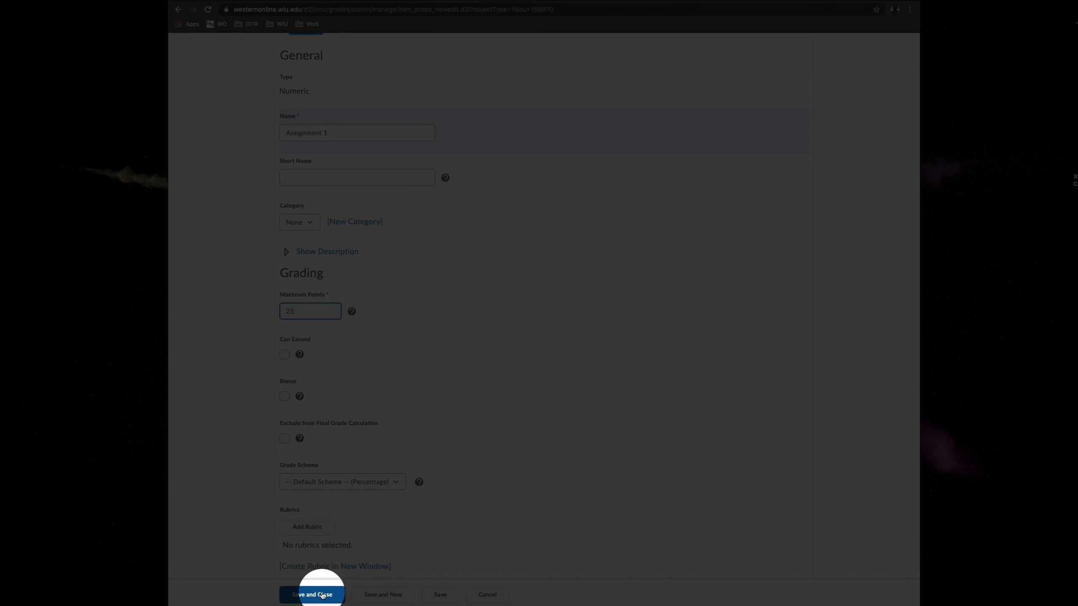
pyautogui.click(322, 595)
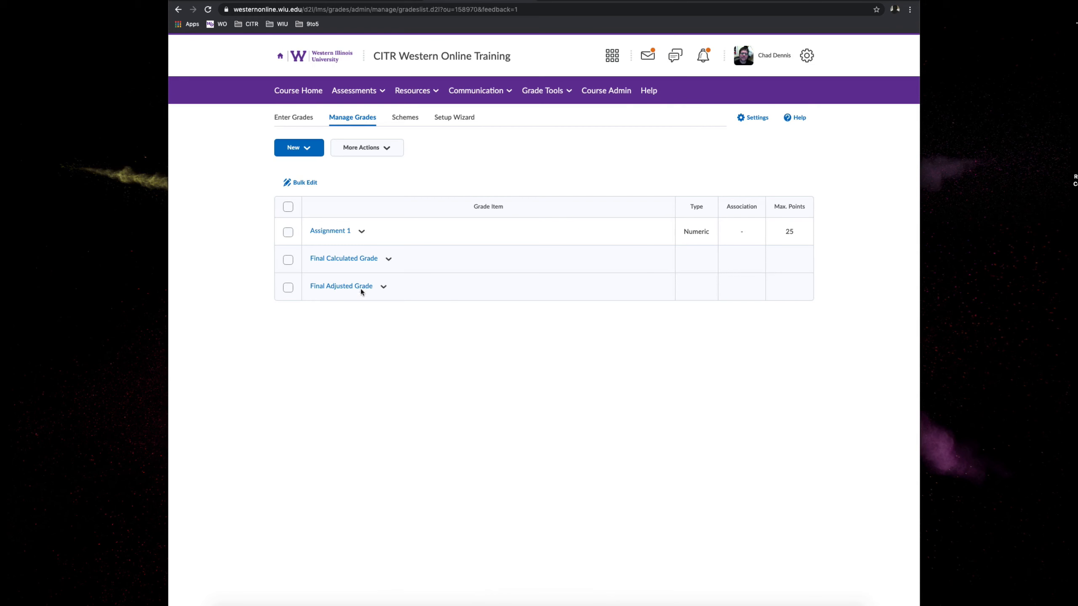
# - Enter a grade of 25 for the demo student's Assignment 1 in the gradebook and confirm saving it
pyautogui.click(303, 121)
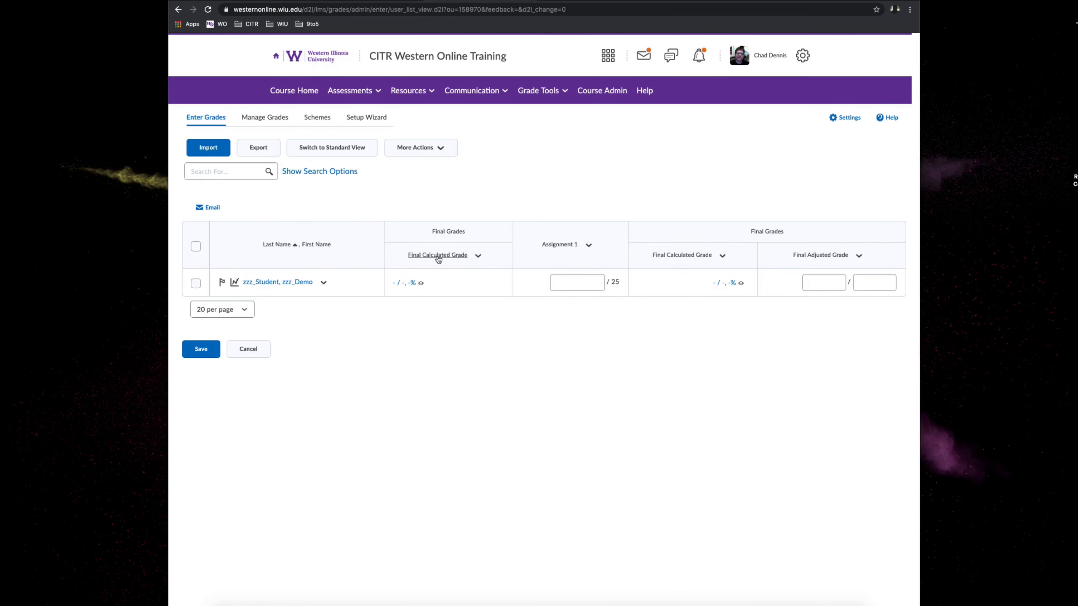
pyautogui.click(567, 283)
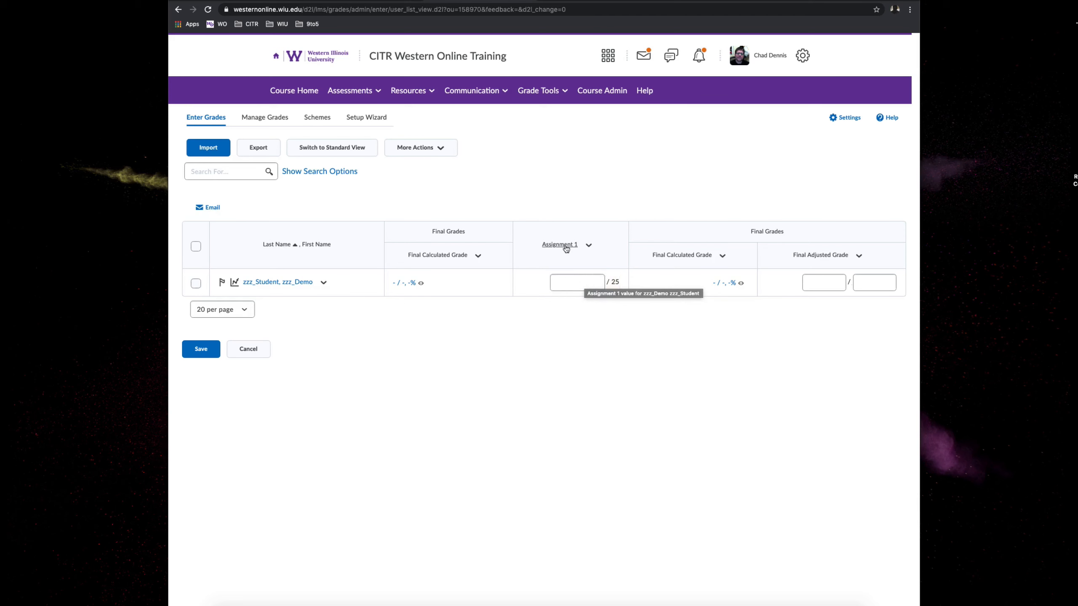
pyautogui.click(565, 285)
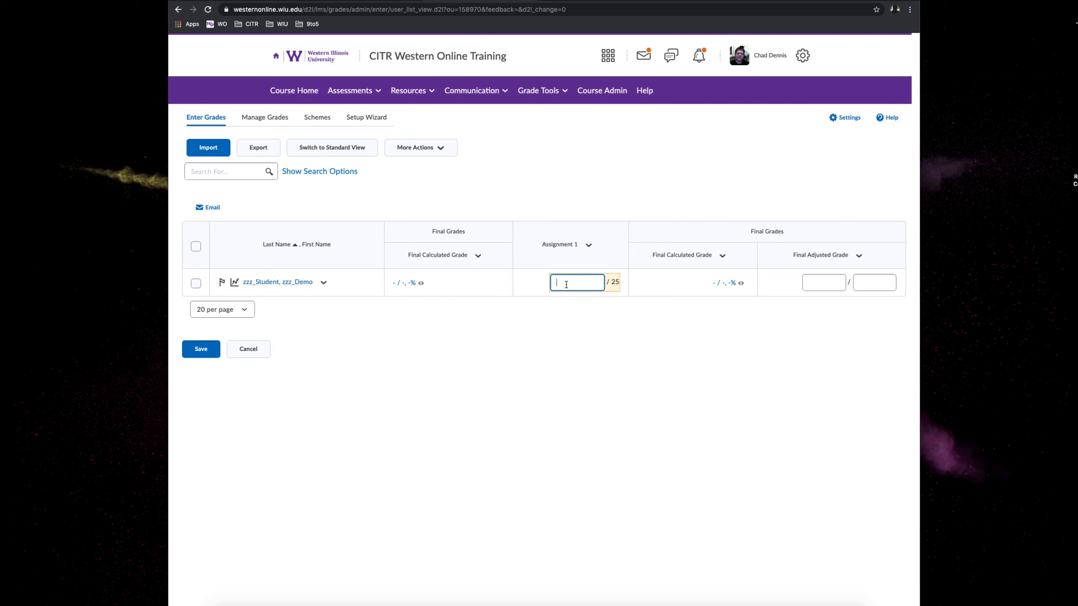
pyautogui.write('25')
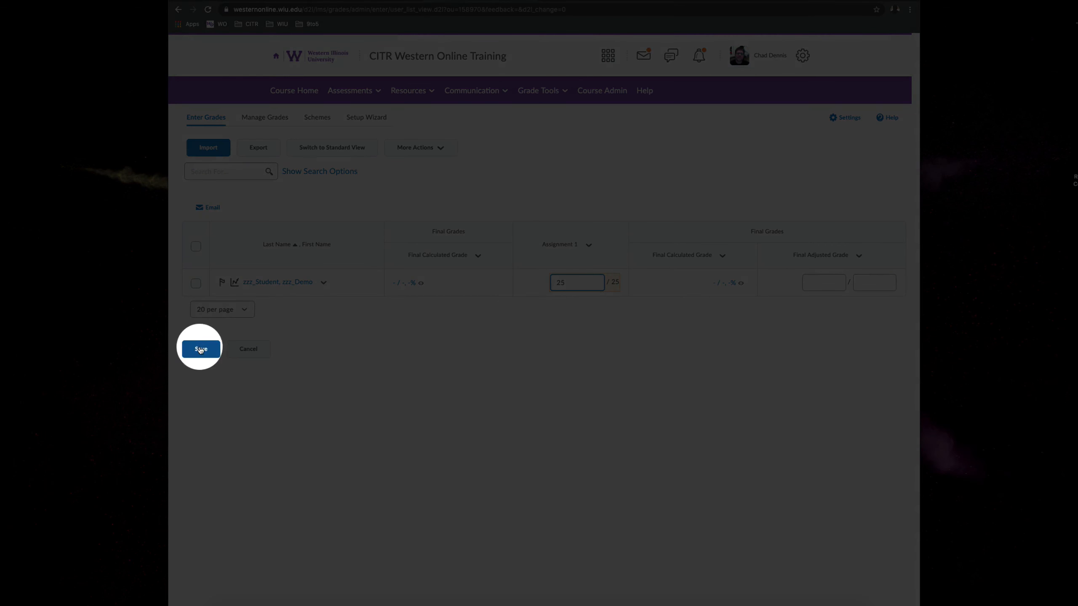
pyautogui.click(201, 349)
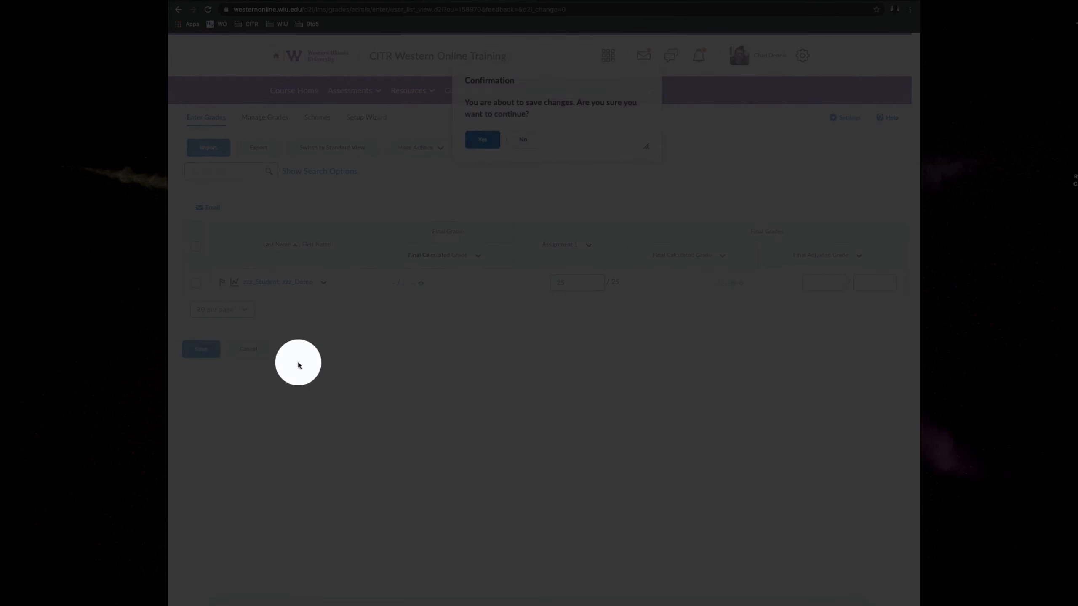
pyautogui.click(484, 145)
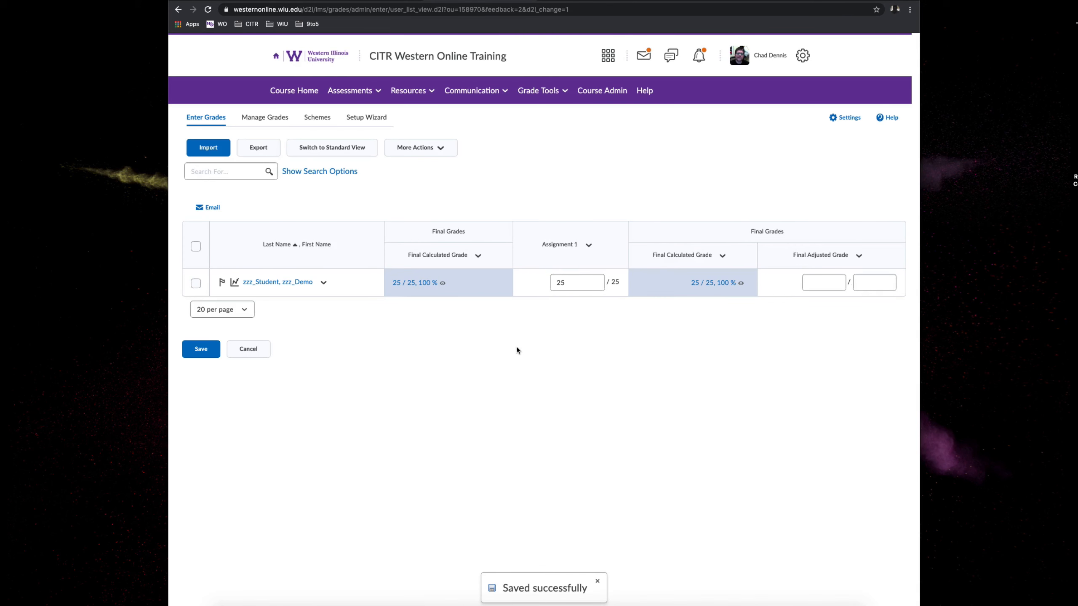
# - Switch the grade entry list to standard view, then return it to the editable spreadsheet view
pyautogui.click(581, 284)
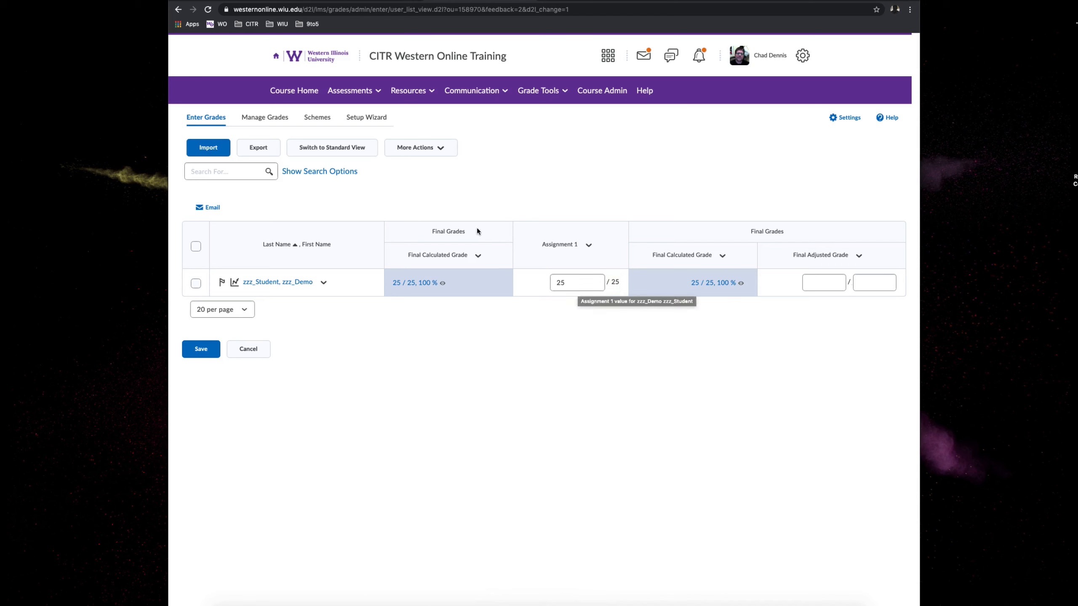
pyautogui.click(344, 149)
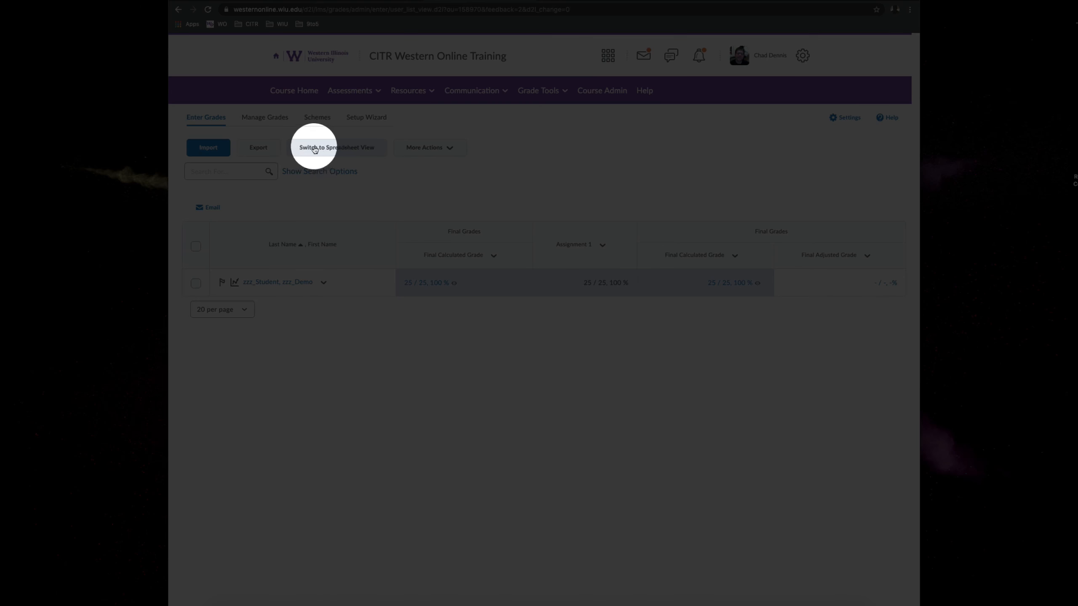
pyautogui.click(344, 148)
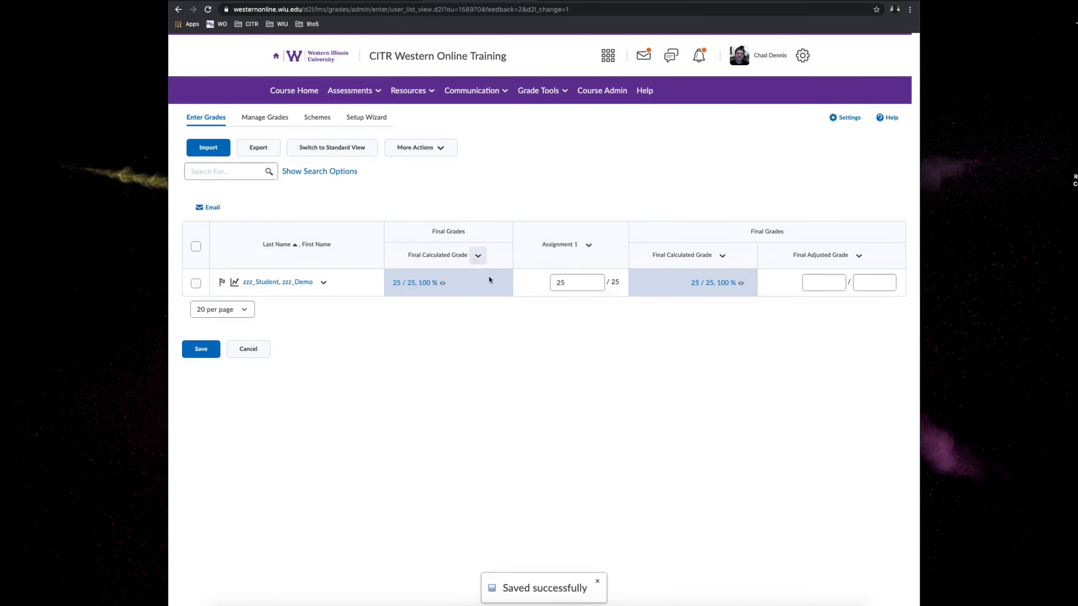
pyautogui.click(601, 283)
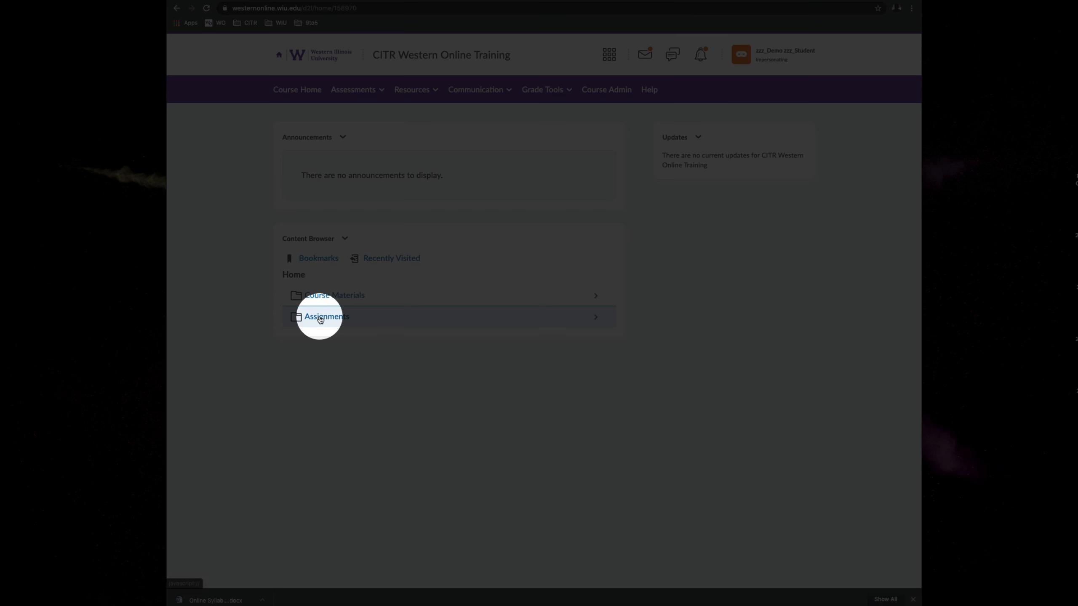
# - In the impersonated student's course home, open Assignment 1 from the Assignments module and examine its submission and feedback
pyautogui.click(319, 316)
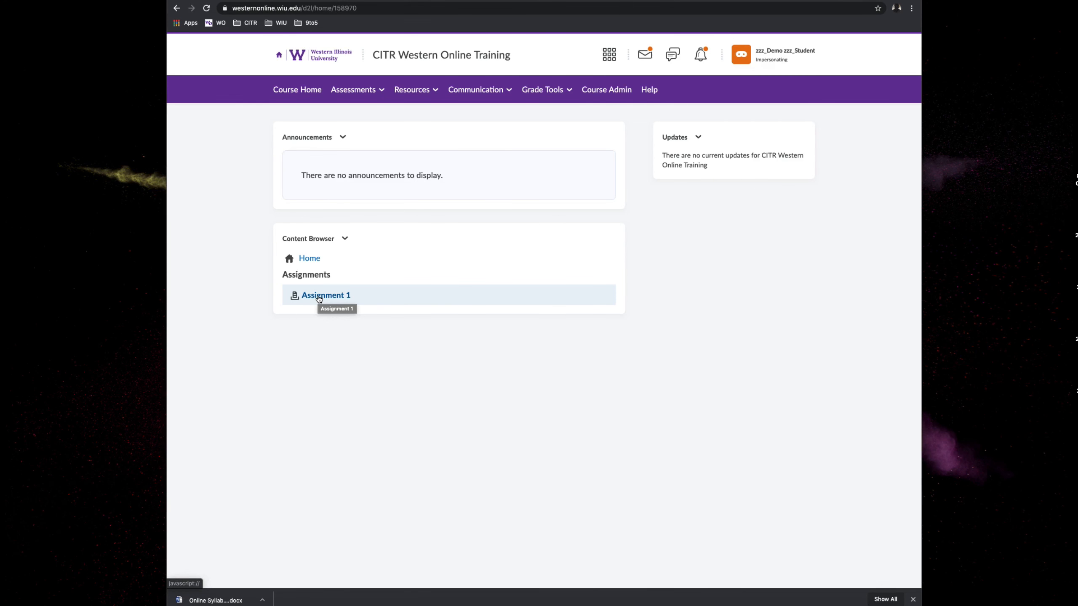
pyautogui.click(320, 297)
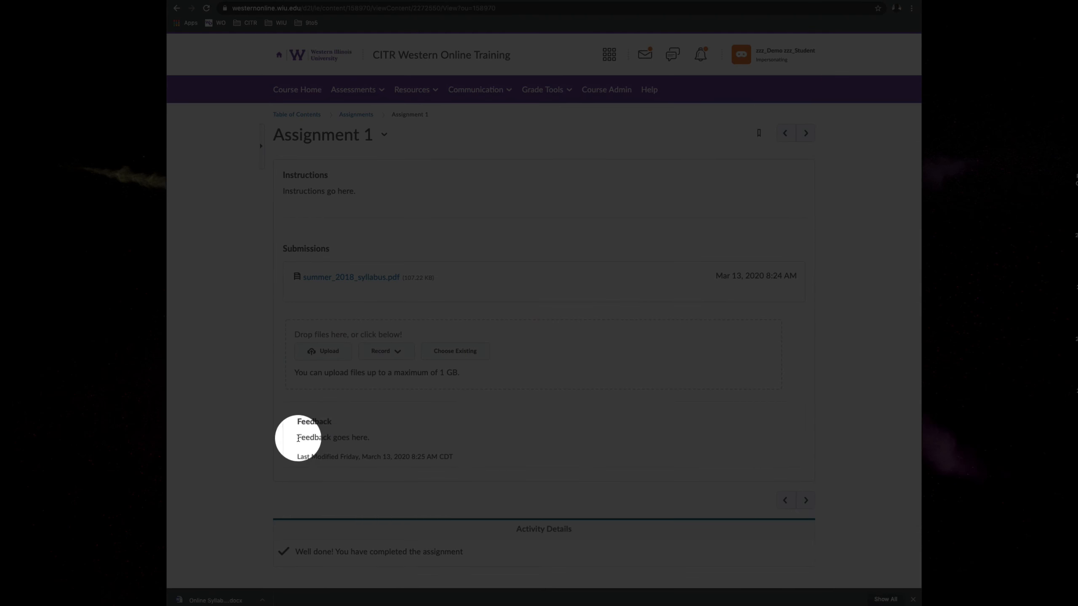
pyautogui.moveTo(296, 439); pyautogui.dragTo(369, 441)
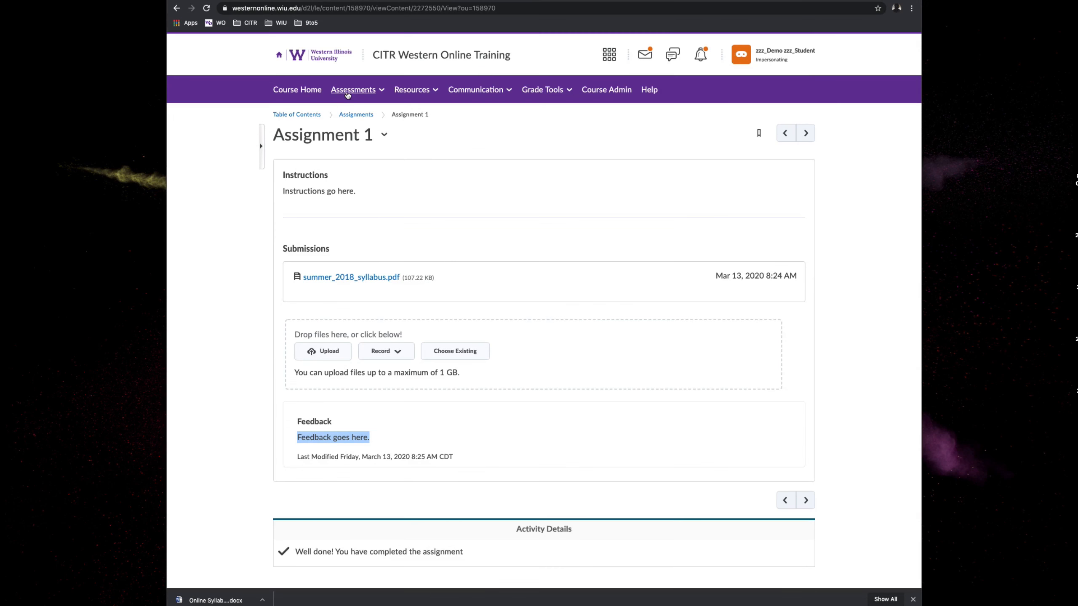
# - Open the course's assignments list as the student and read the published feedback for Assignment 1
pyautogui.click(347, 94)
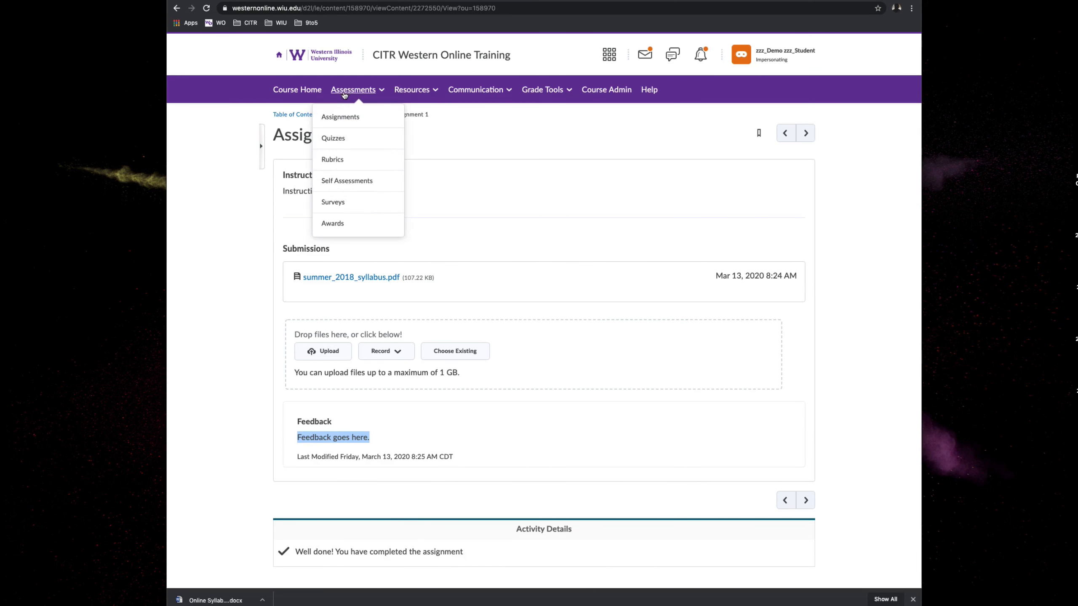
pyautogui.click(338, 120)
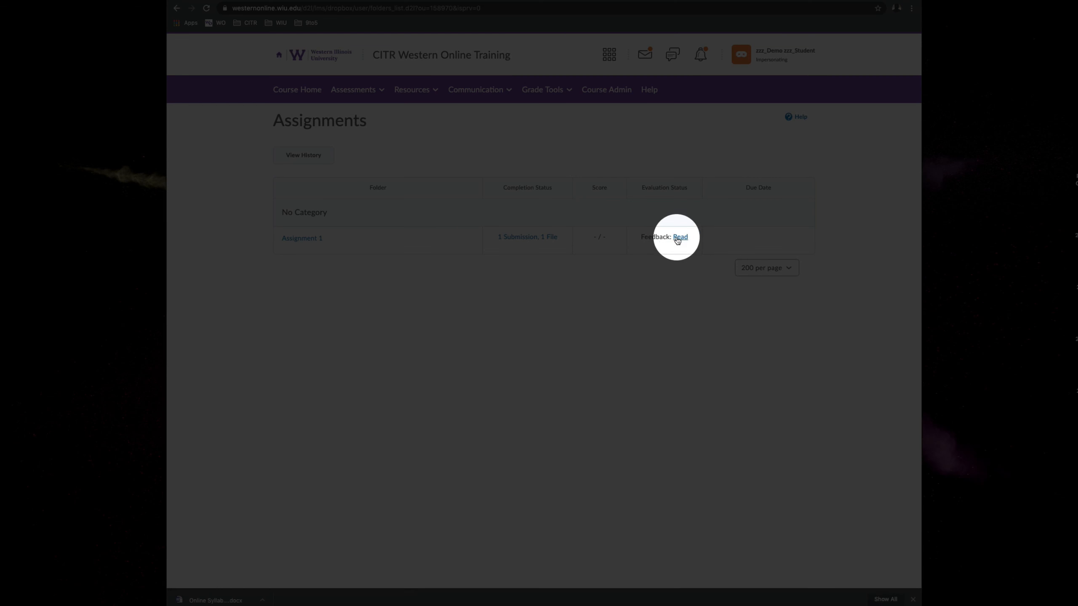
pyautogui.click(680, 238)
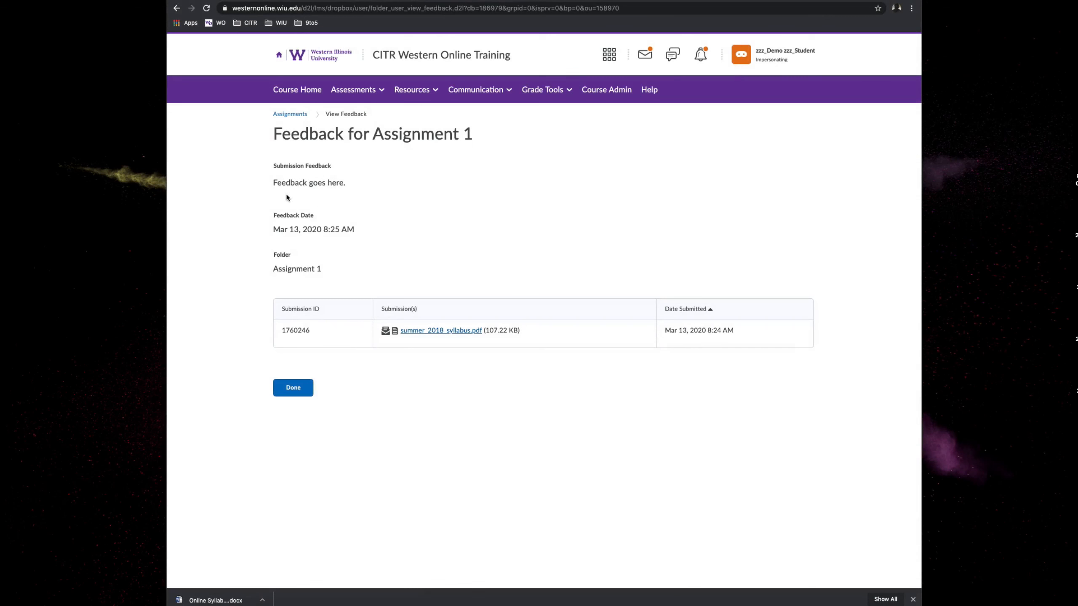
pyautogui.moveTo(272, 182); pyautogui.dragTo(348, 190)
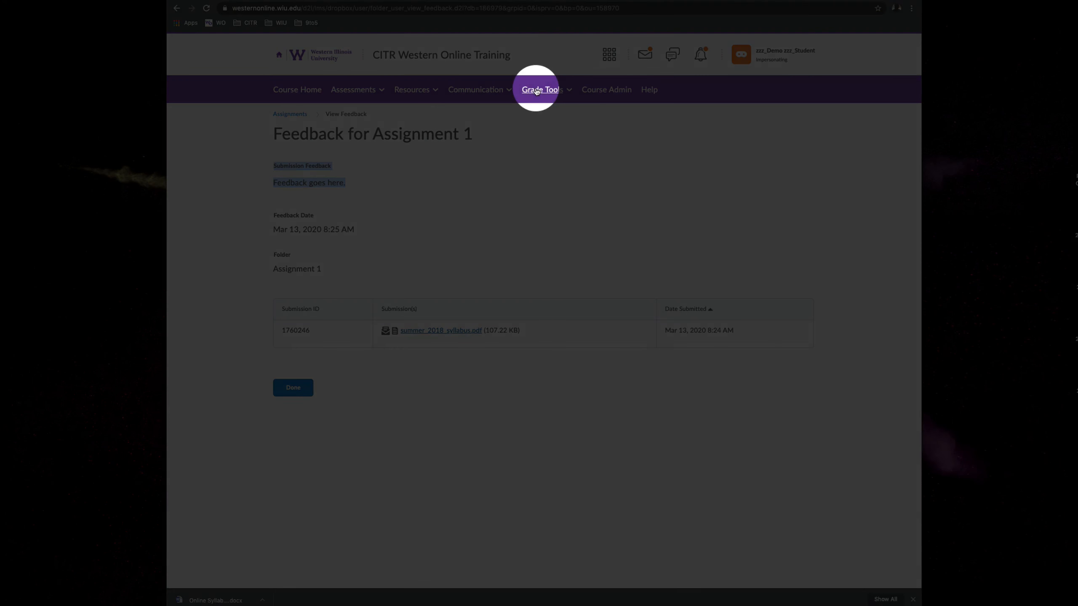
# - Open the course grades as the impersonated student
pyautogui.click(536, 91)
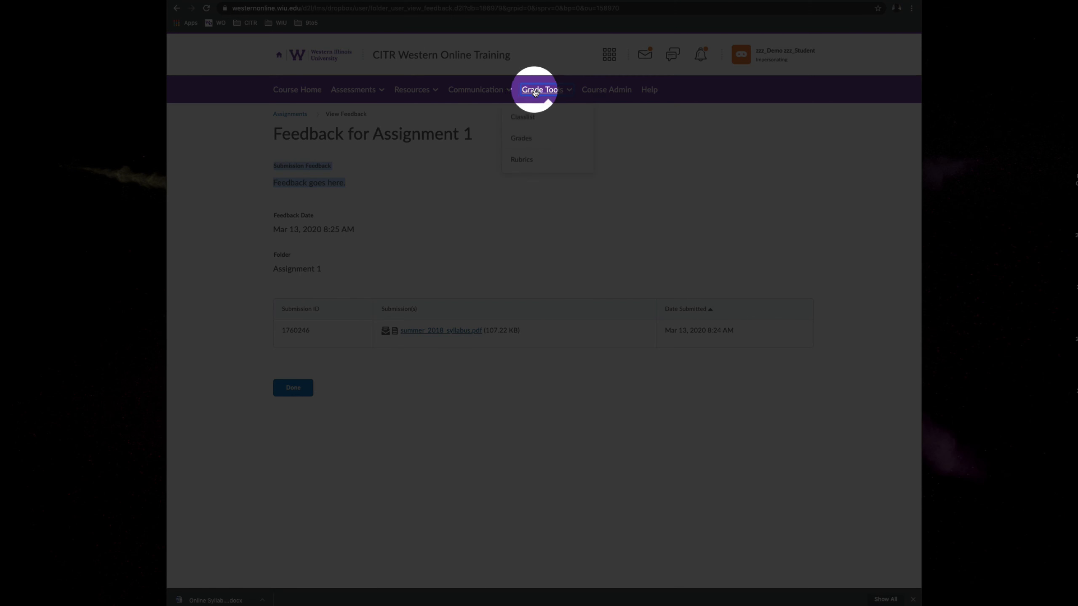
pyautogui.click(522, 140)
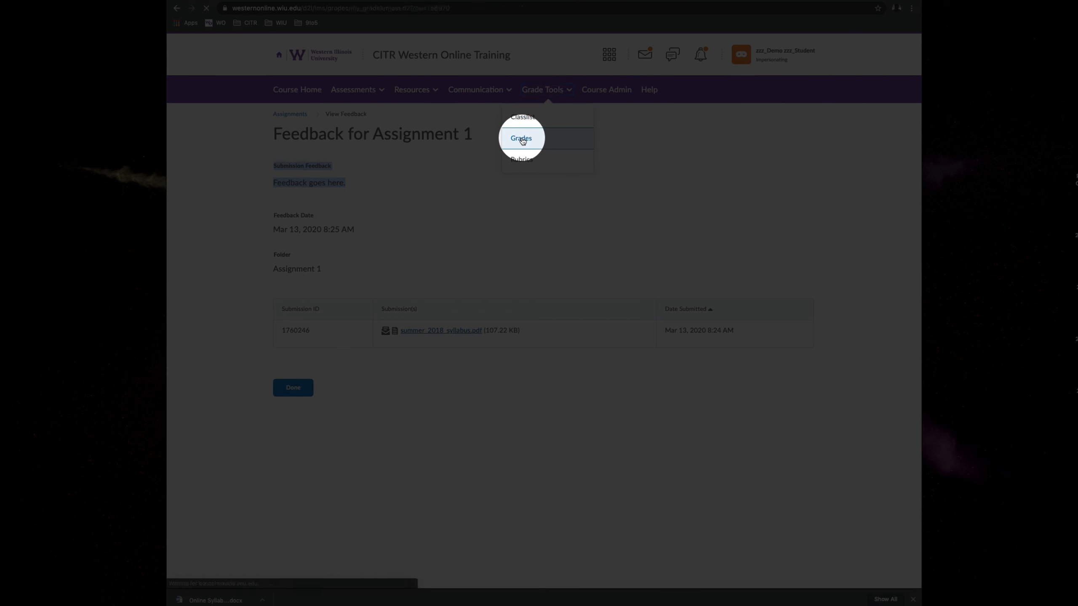